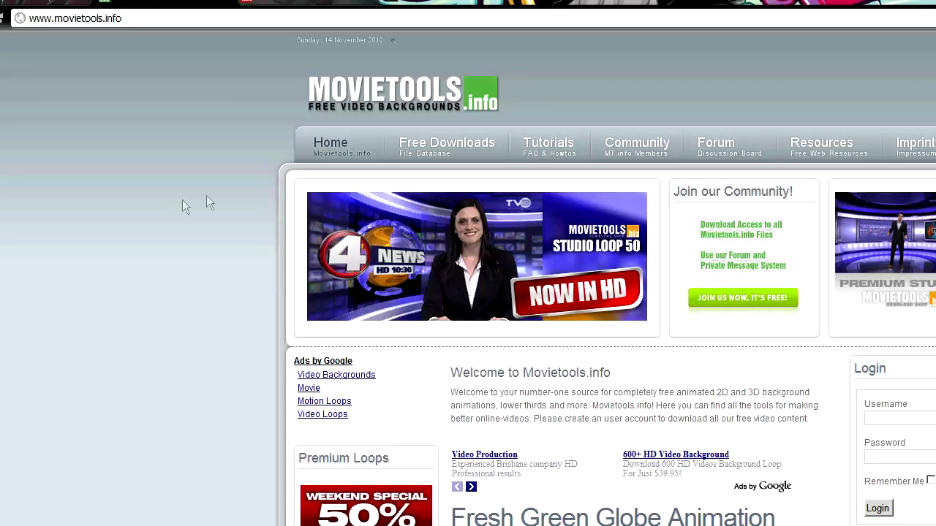
Open the News Loop 4 details page from Movietools.info's free news loops
{"action": "scroll", "coordinate": [459, 260], "scroll_direction": "down", "scroll_amount": 8}
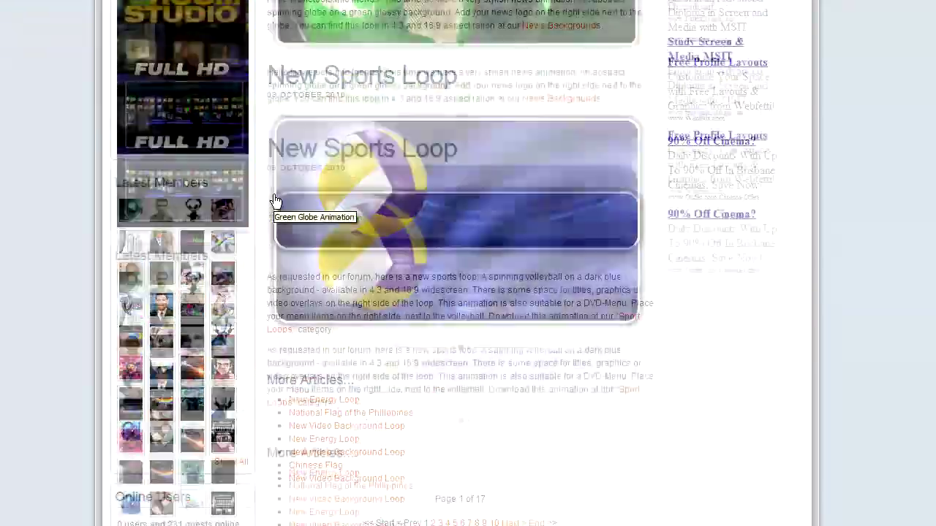
{"action": "scroll", "coordinate": [275, 201], "scroll_direction": "up", "scroll_amount": 4}
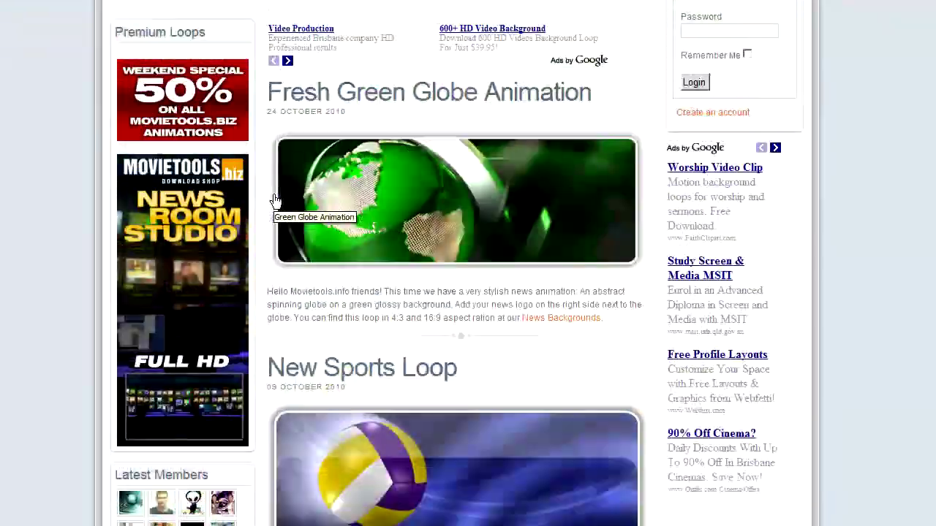
{"action": "left_click", "coordinate": [379, 204]}
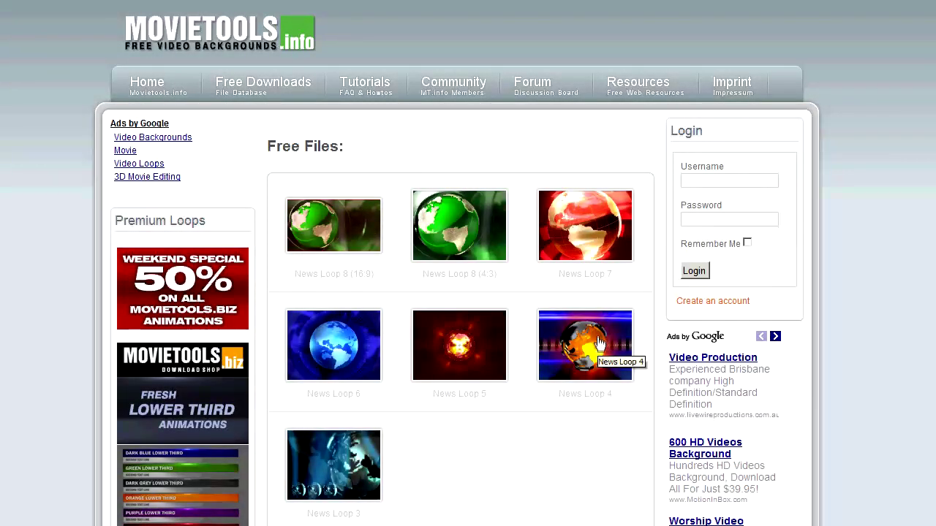
{"action": "scroll", "coordinate": [599, 349], "scroll_direction": "down", "scroll_amount": 9}
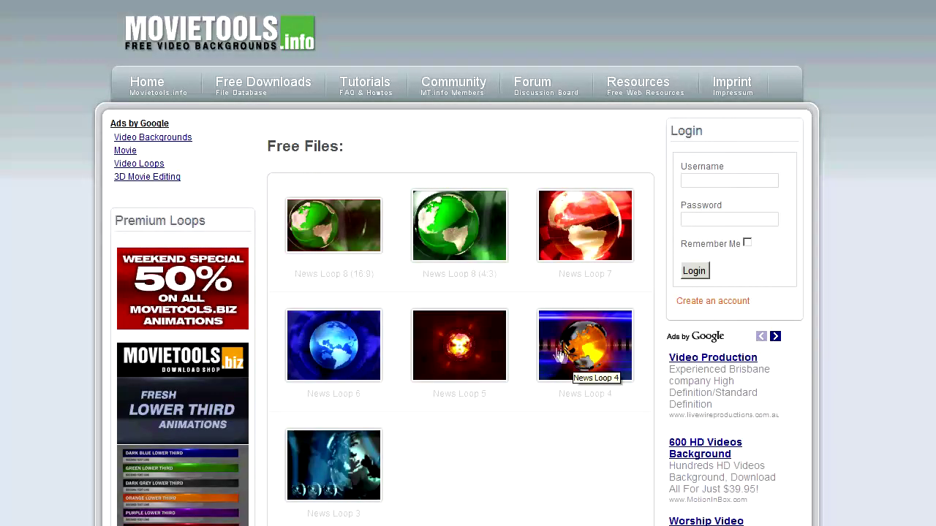
{"action": "left_click", "coordinate": [486, 320]}
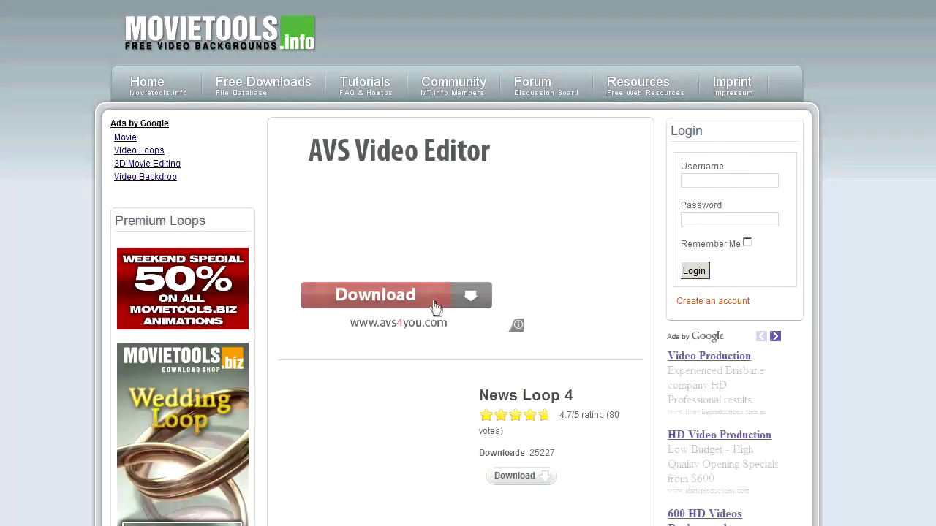
Download News Loop 4 and save it as SD0037.wmv
{"action": "scroll", "coordinate": [487, 396], "scroll_direction": "down", "scroll_amount": 2}
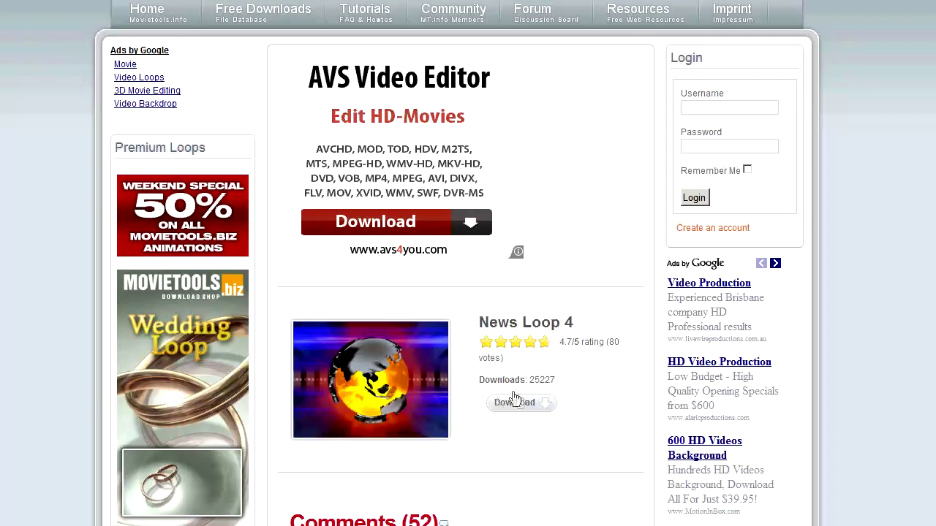
{"action": "left_click", "coordinate": [518, 407]}
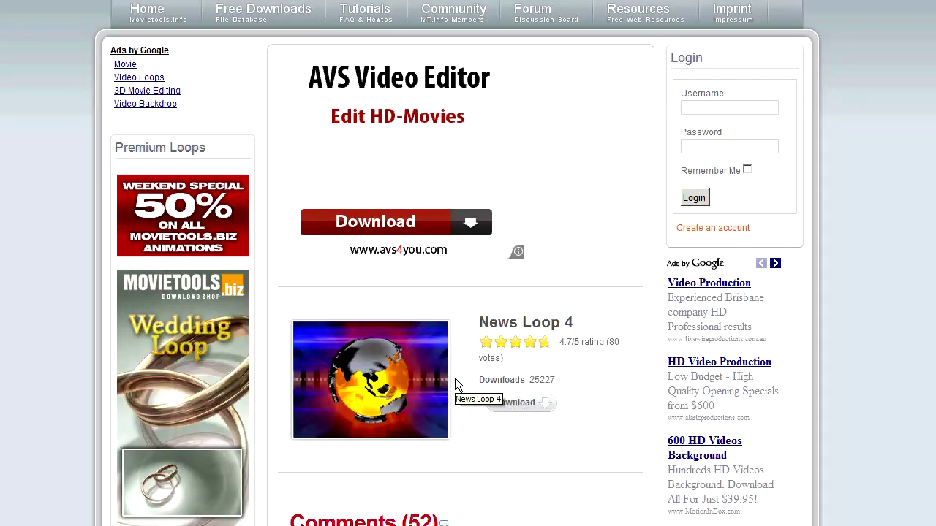
{"action": "left_click_drag", "start_coordinate": [437, 179], "coordinate": [400, 96]}
{"action": "left_click", "coordinate": [667, 464]}
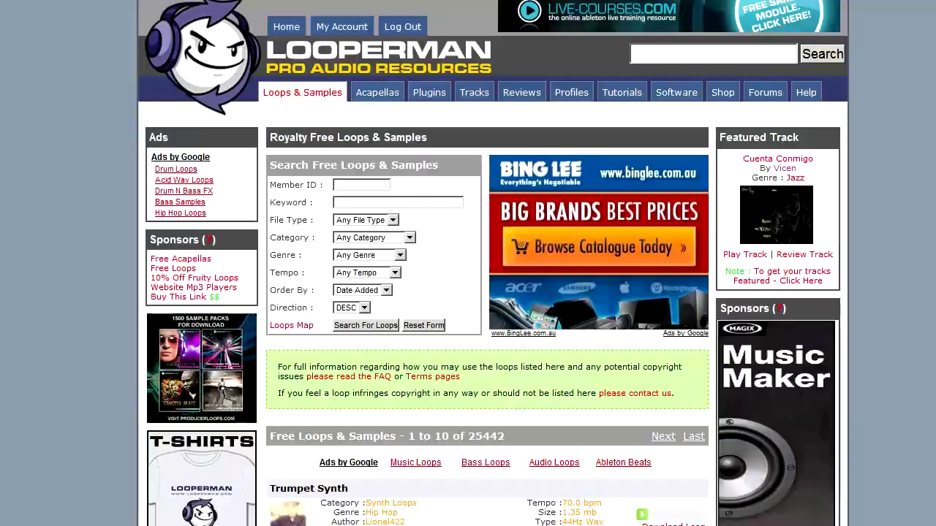
Scroll through Looperman's list of 25442 free loops
{"action": "scroll", "coordinate": [493, 263], "scroll_direction": "down", "scroll_amount": 10}
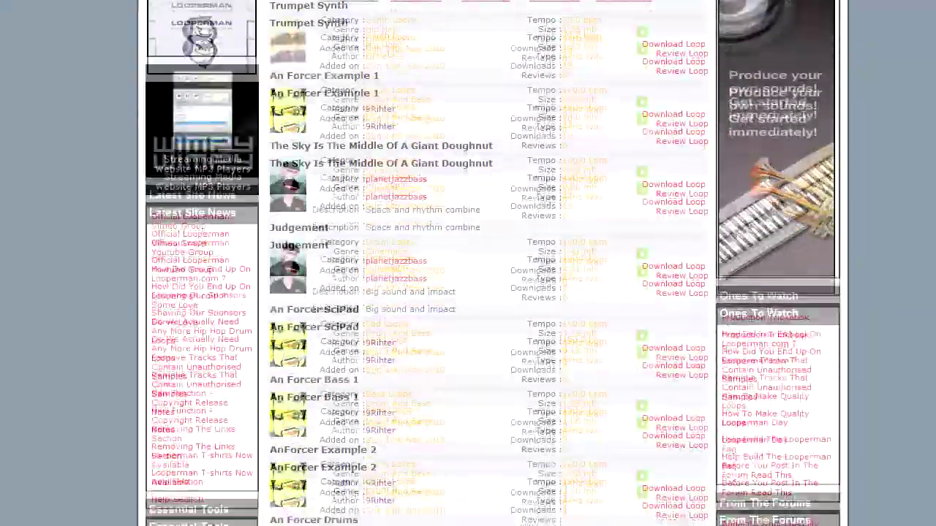
{"action": "scroll", "coordinate": [493, 263], "scroll_direction": "down", "scroll_amount": 6}
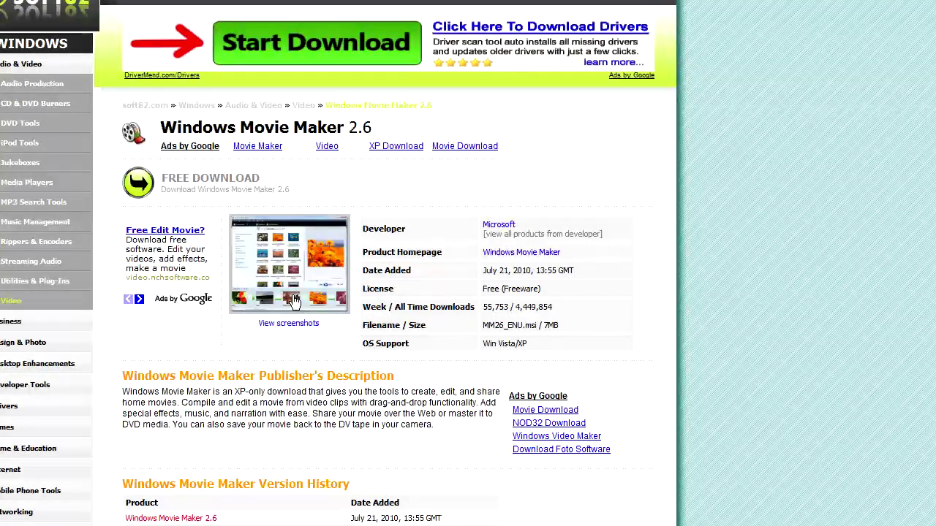
Search the Start menu for 'movie maker' and launch Windows Movie Maker 2.6
{"action": "left_click_drag", "start_coordinate": [166, 127], "coordinate": [349, 128]}
{"action": "left_click", "coordinate": [404, 133]}
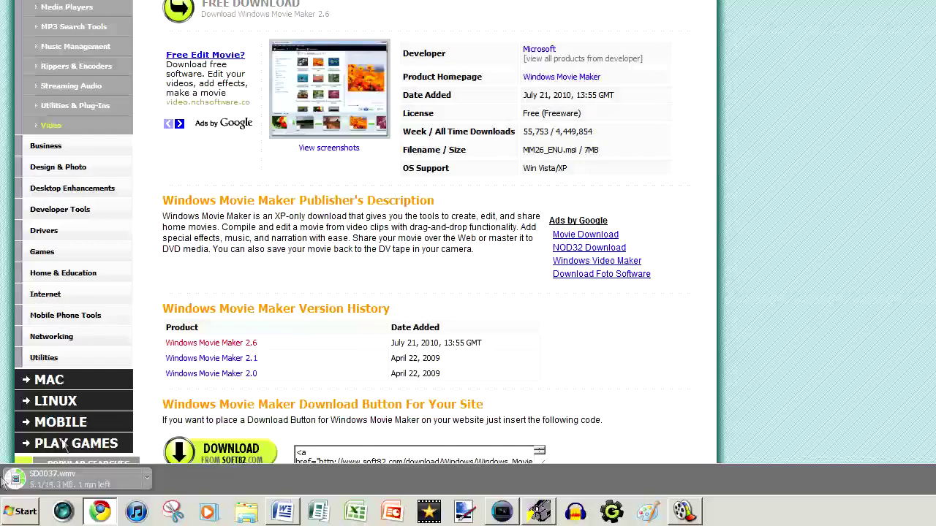
{"action": "left_click", "coordinate": [10, 514]}
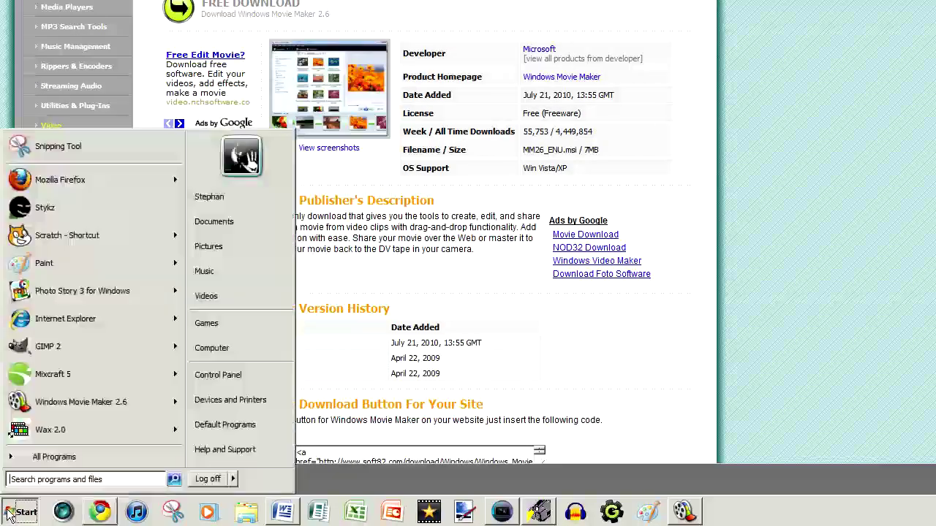
{"action": "left_click", "coordinate": [50, 477]}
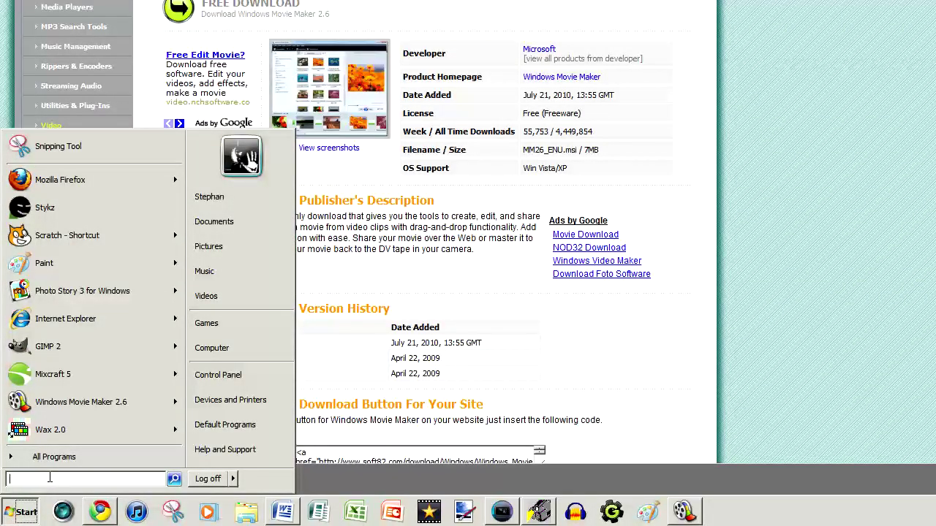
{"action": "type", "text": "movie maker"}
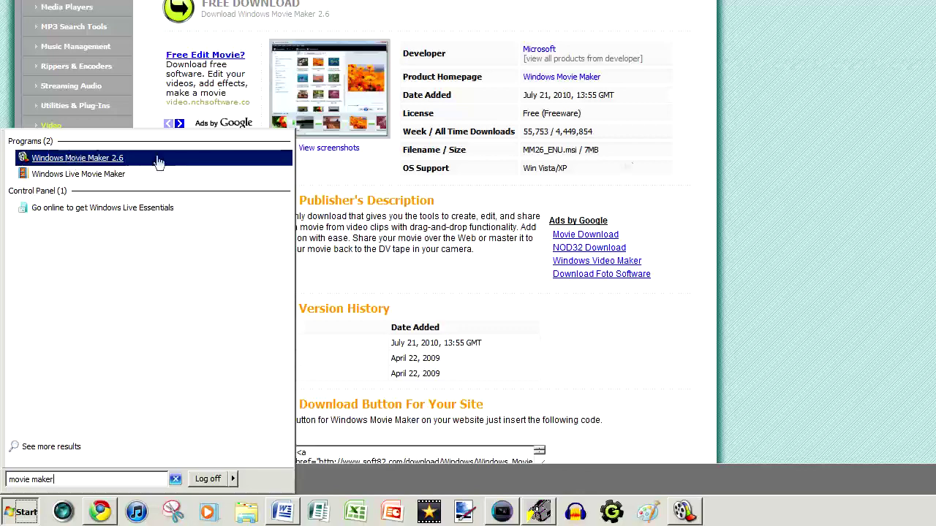
{"action": "key", "text": "Return"}
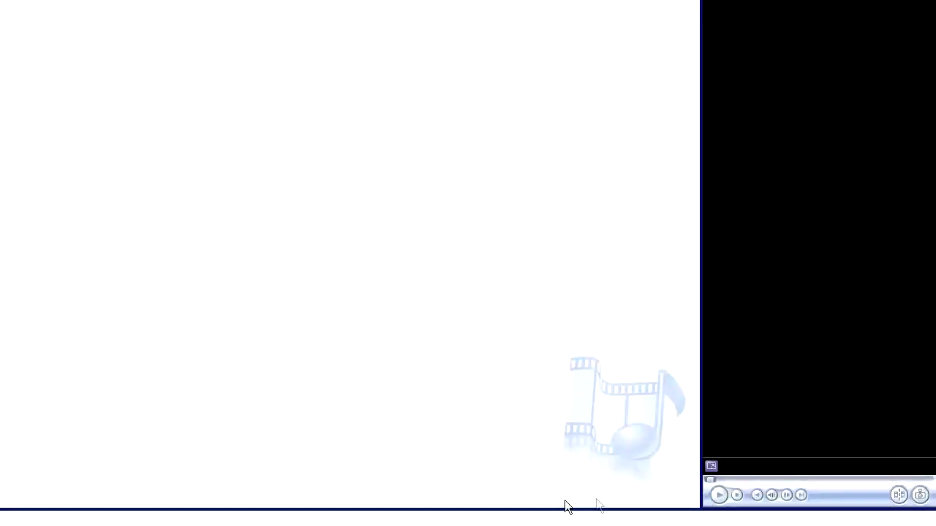
Enlarge the preview monitor to 526 x 395 and toggle between storyboard and timeline views
{"action": "left_click_drag", "start_coordinate": [699, 501], "coordinate": [568, 412]}
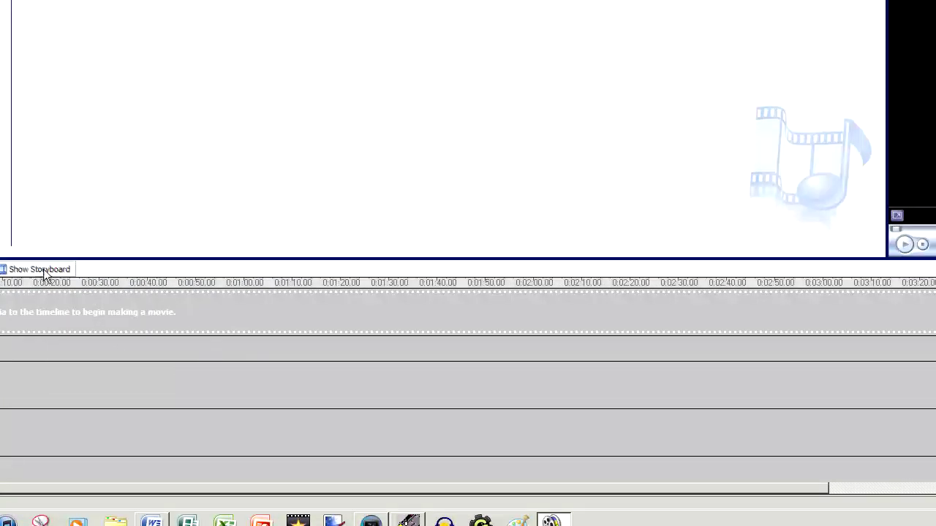
{"action": "left_click", "coordinate": [167, 275]}
{"action": "left_click", "coordinate": [146, 262]}
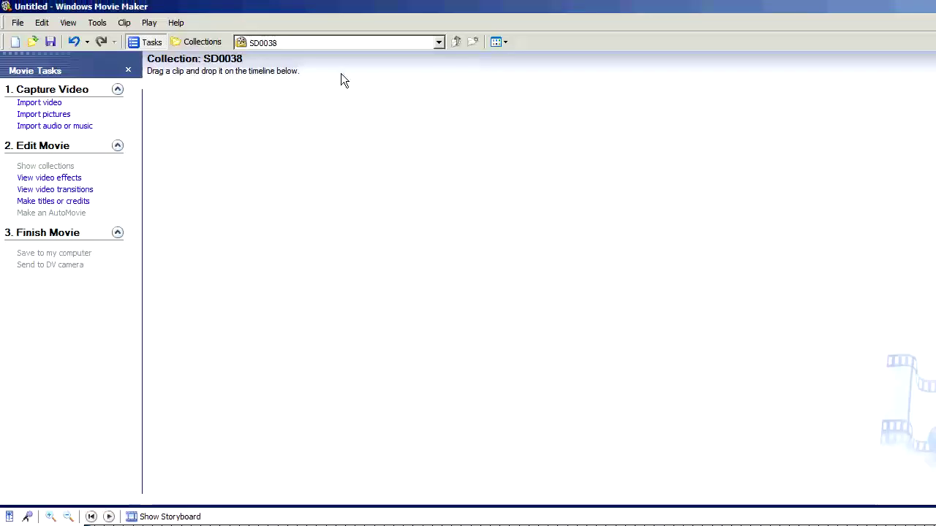
Confirm in Help > About that the version is 2.6.4038.0, then return to Movie Tasks
{"action": "left_click", "coordinate": [174, 25]}
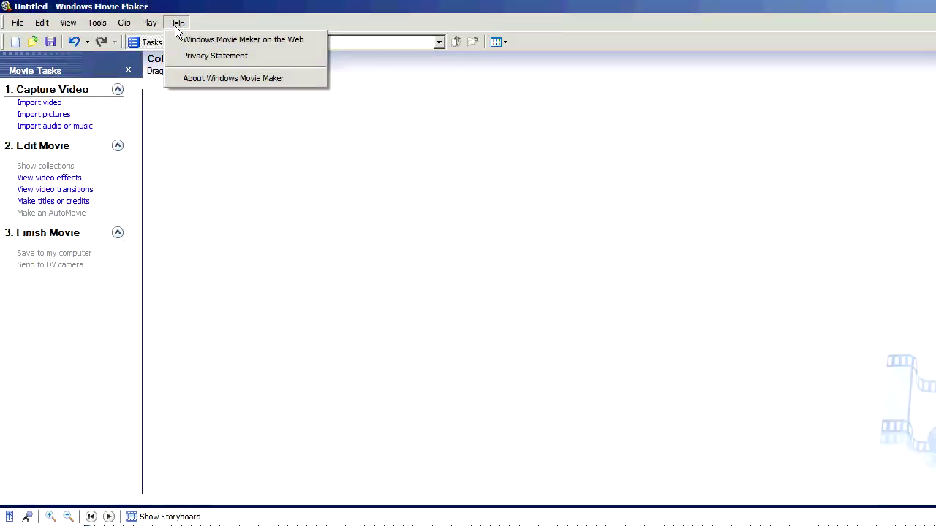
{"action": "left_click", "coordinate": [178, 26]}
{"action": "left_click", "coordinate": [177, 25]}
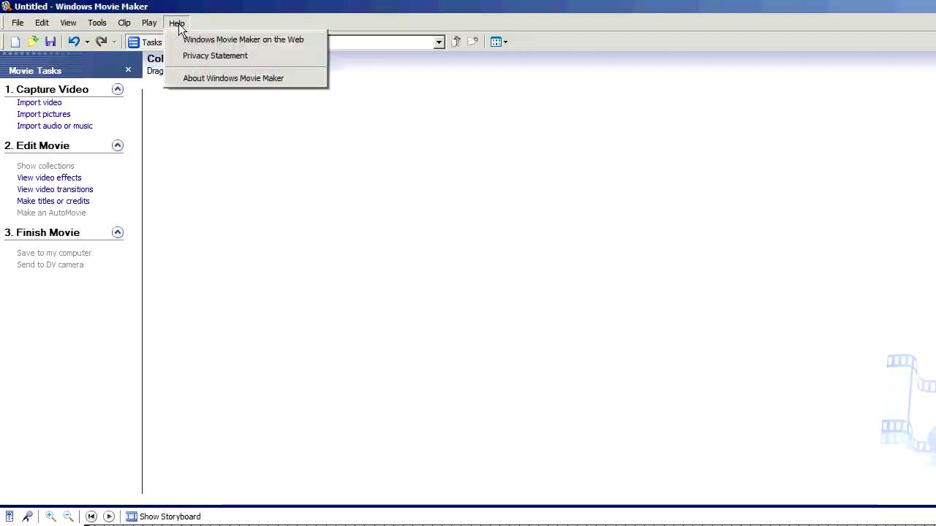
{"action": "left_click", "coordinate": [202, 78]}
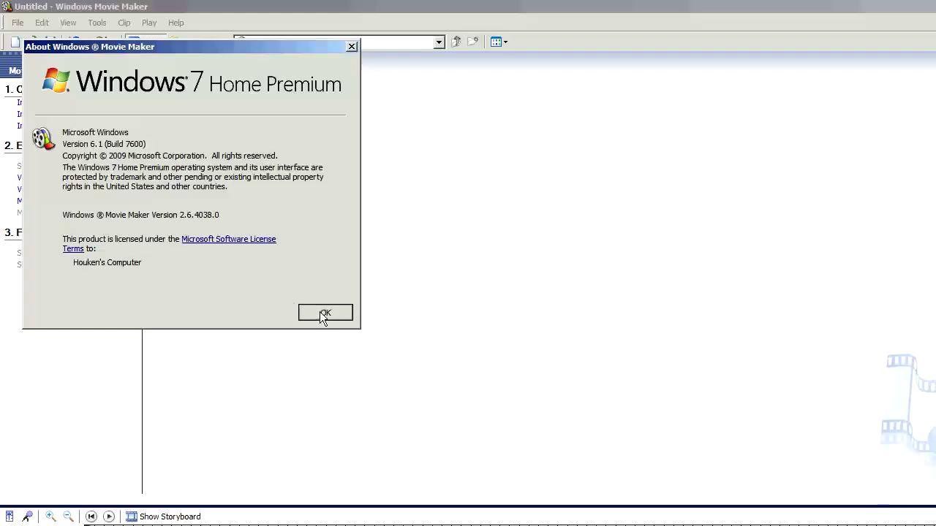
{"action": "left_click", "coordinate": [324, 312]}
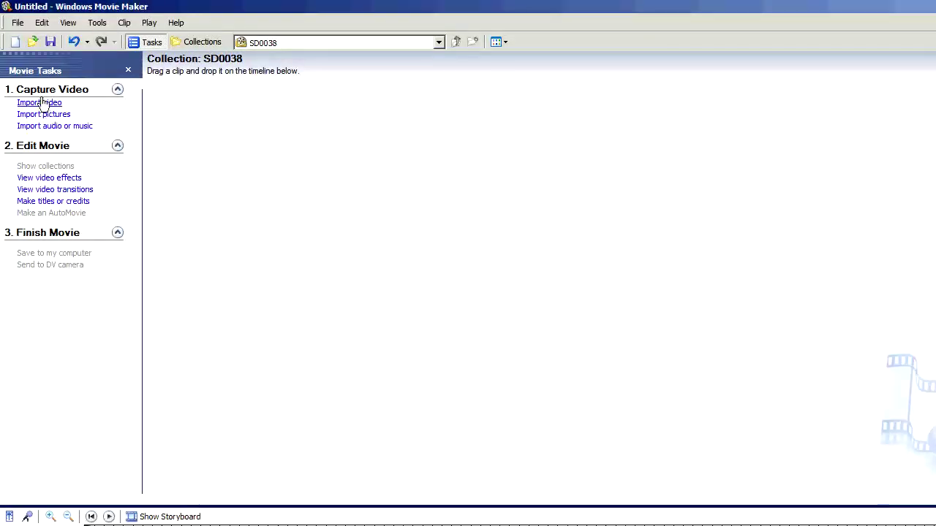
{"action": "left_click", "coordinate": [174, 42]}
{"action": "left_click", "coordinate": [152, 43]}
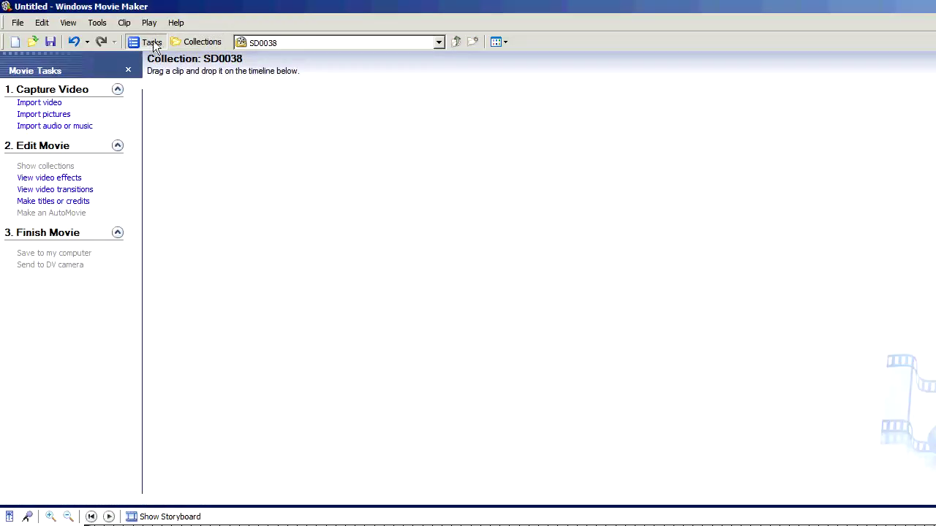
Import the SD0037 globe clip from the YourTech200 folder
{"action": "left_click", "coordinate": [39, 103]}
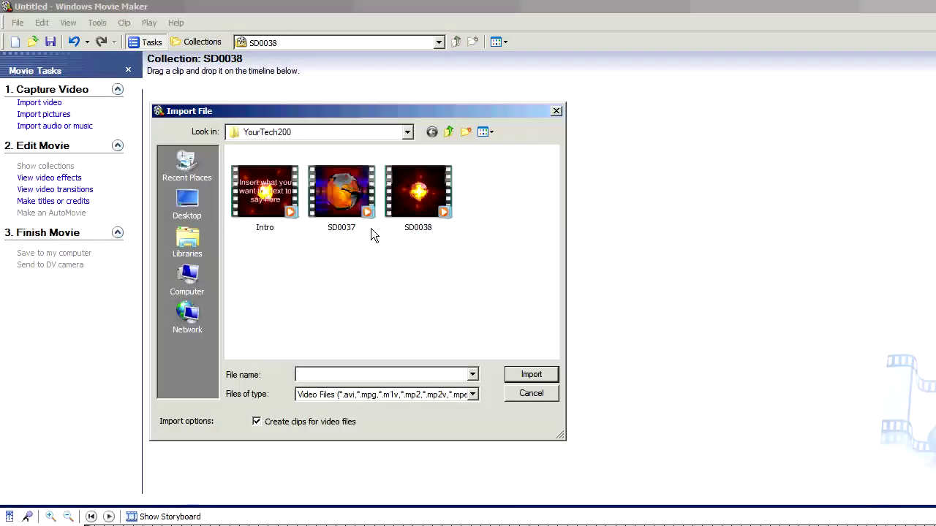
{"action": "left_click", "coordinate": [339, 206]}
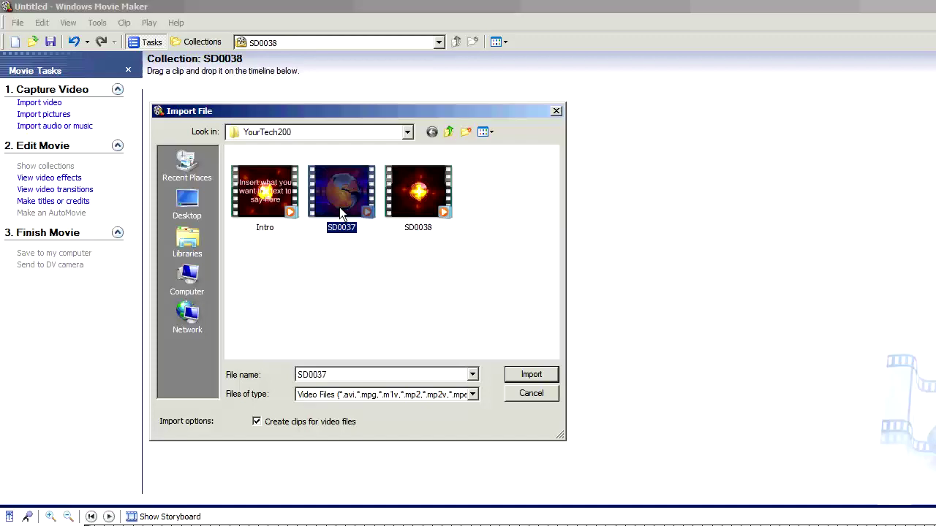
{"action": "left_click", "coordinate": [536, 380]}
{"action": "left_click_drag", "start_coordinate": [701, 314], "coordinate": [460, 225]}
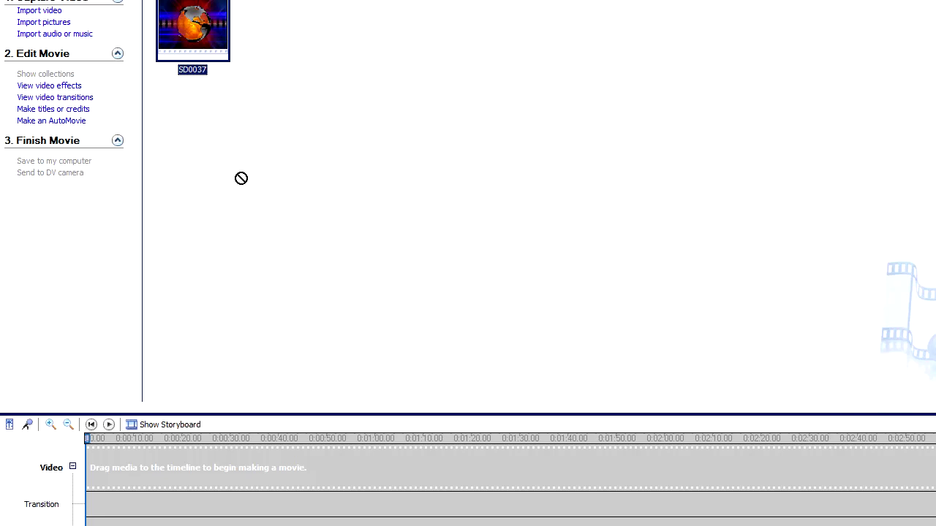
Place the SD0037 clip at the start of the video track and paste several copies after it
{"action": "left_click_drag", "start_coordinate": [241, 182], "coordinate": [92, 467]}
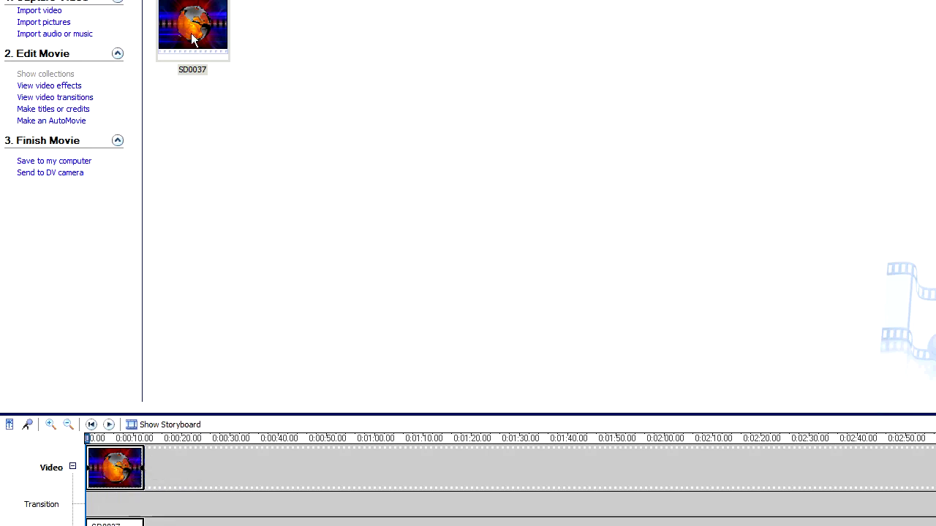
{"action": "left_click", "coordinate": [119, 468]}
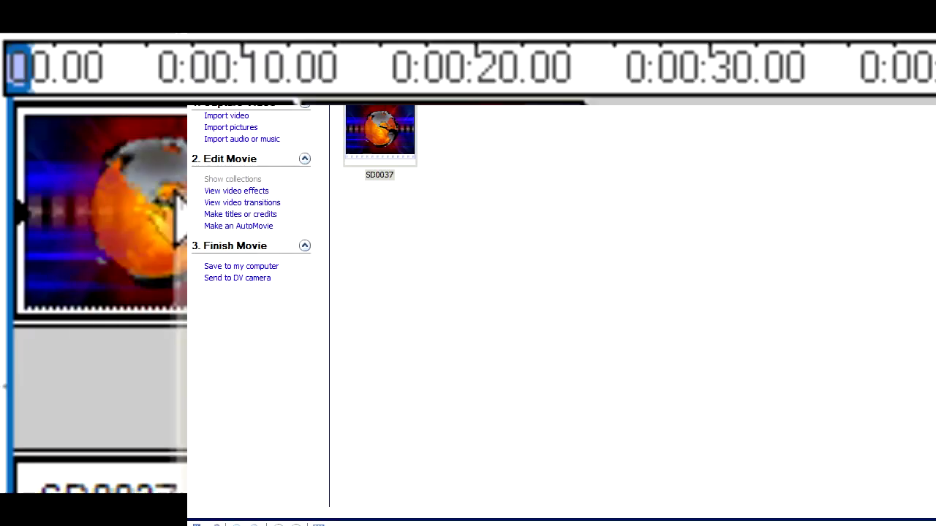
{"action": "right_click", "coordinate": [119, 468]}
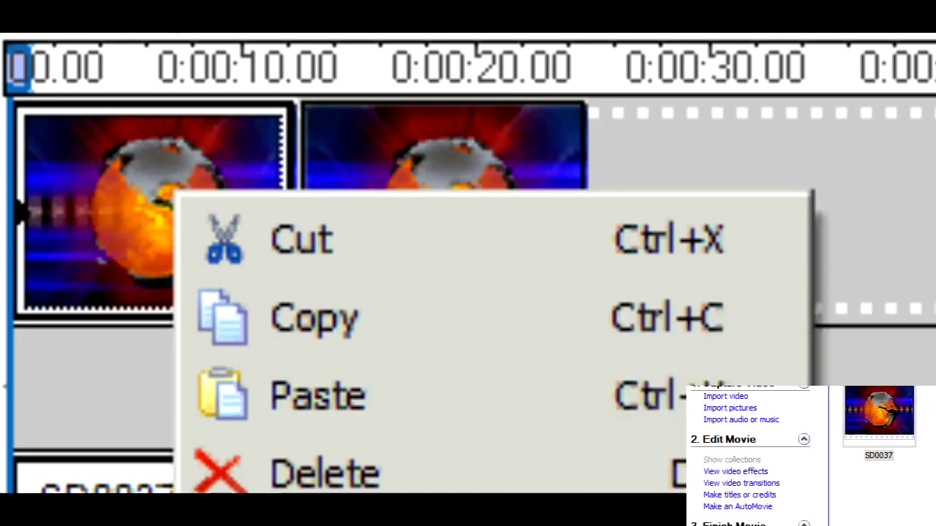
{"action": "left_click", "coordinate": [313, 343]}
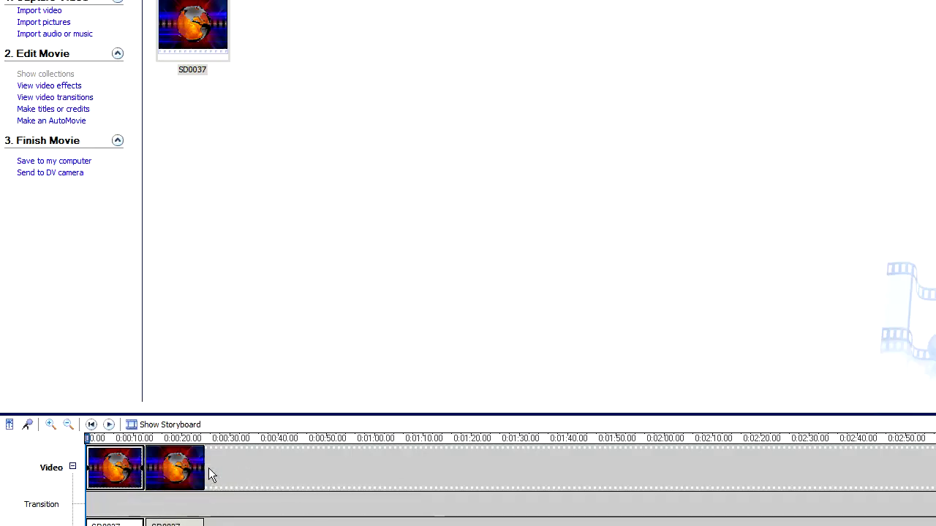
{"action": "right_click", "coordinate": [209, 472]}
{"action": "left_click", "coordinate": [228, 478]}
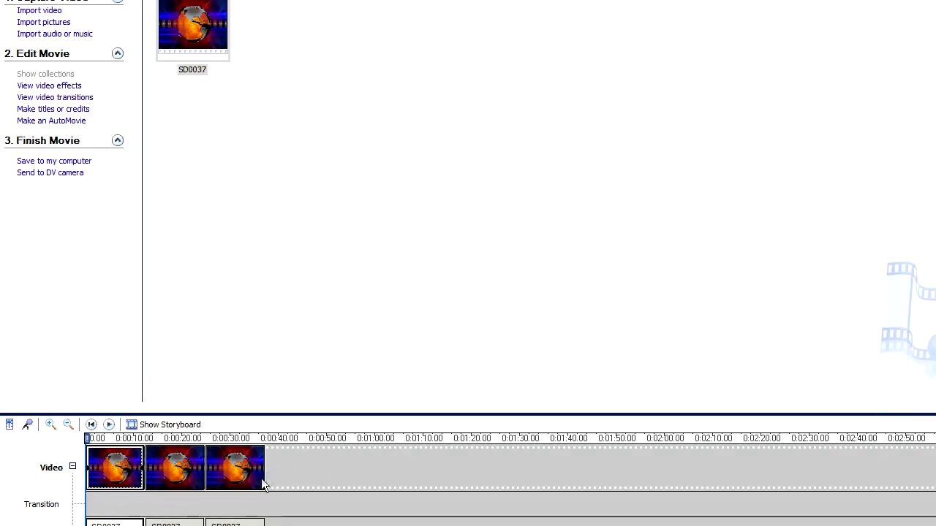
{"action": "key", "text": "ctrl+v"}
{"action": "key", "text": "ctrl+v"}
{"action": "key", "text": "ctrl+v"}
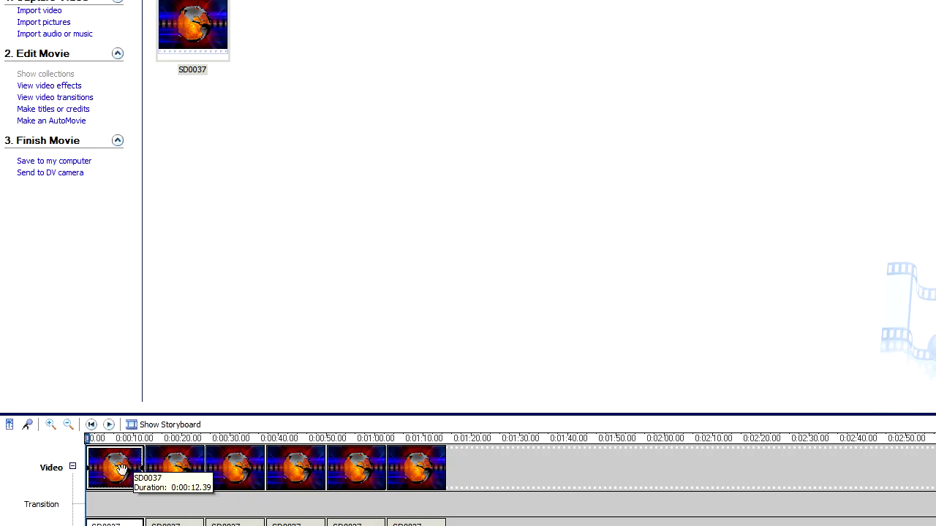
Delete the surplus copies to leave two clips totalling 0:00:24.72, then preview the timeline
{"action": "left_click", "coordinate": [439, 472]}
{"action": "key", "text": "Delete"}
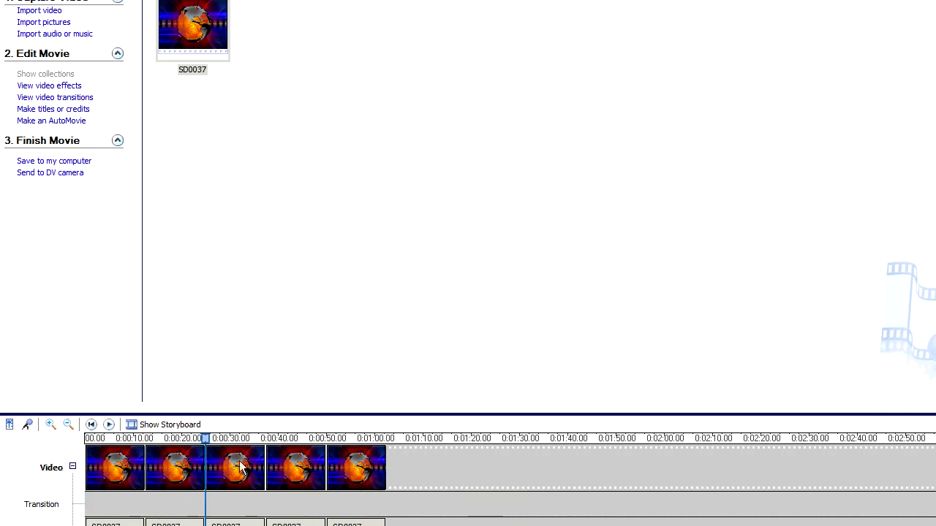
{"action": "key", "text": "Delete"}
{"action": "left_click", "coordinate": [296, 469]}
{"action": "key", "text": "Delete"}
{"action": "key", "text": "Delete"}
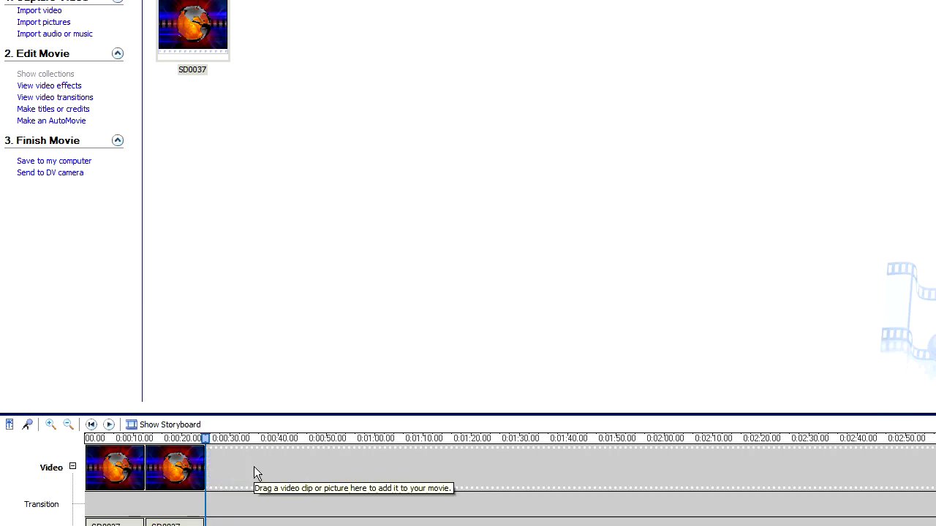
{"action": "left_click", "coordinate": [189, 457]}
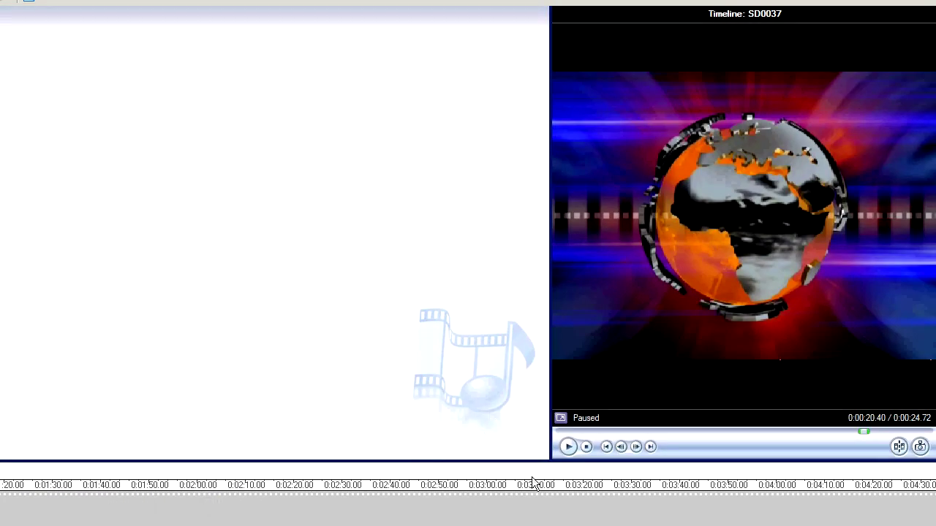
{"action": "left_click", "coordinate": [565, 448]}
{"action": "left_click", "coordinate": [567, 448]}
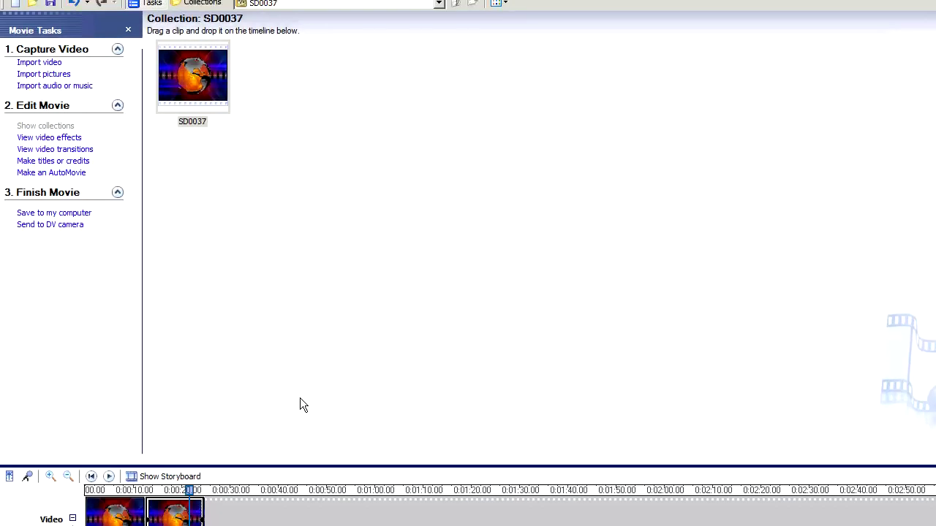
Import the Action music and place it at the start of the audio/music track
{"action": "left_click", "coordinate": [66, 87]}
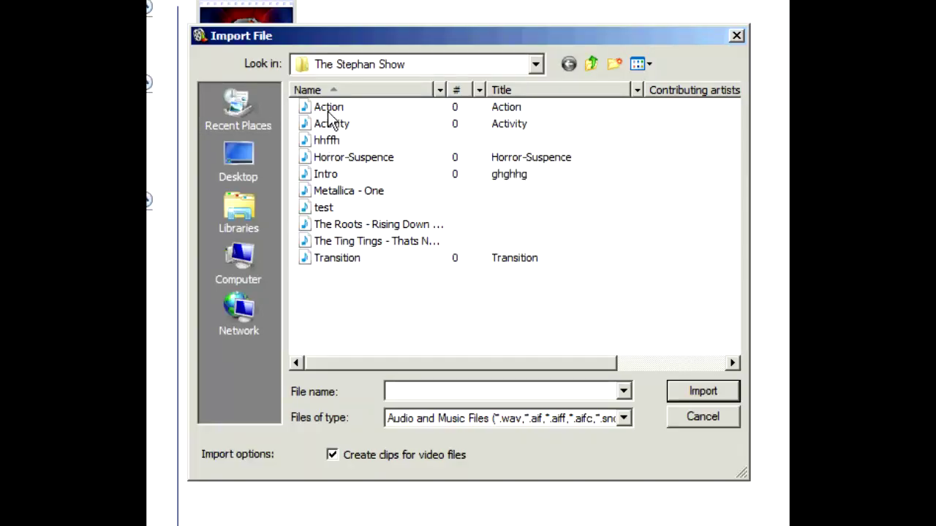
{"action": "double_click", "coordinate": [330, 106]}
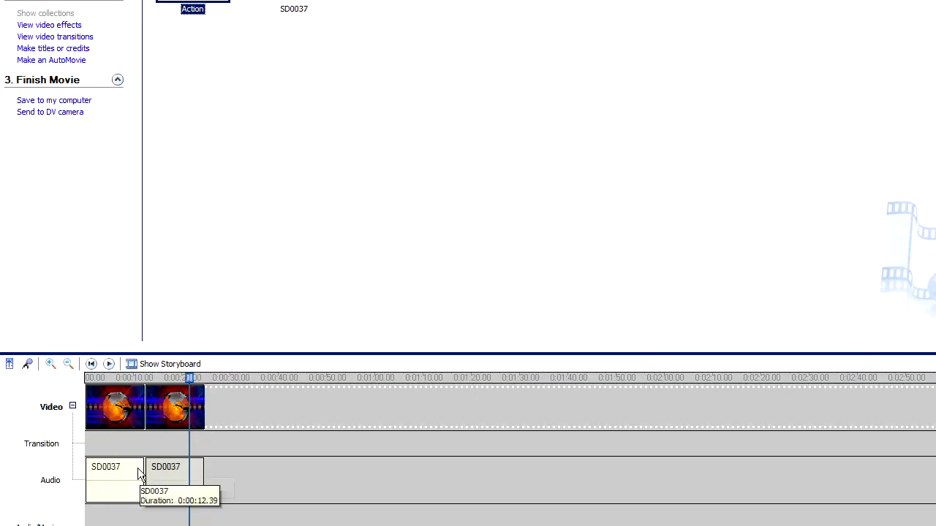
{"action": "left_click_drag", "start_coordinate": [166, 516], "coordinate": [96, 511]}
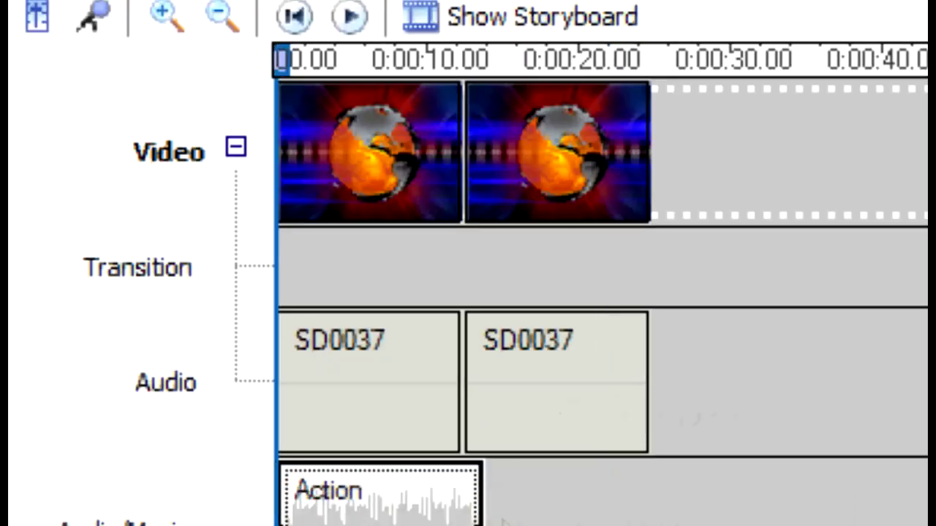
{"action": "left_click_drag", "start_coordinate": [481, 505], "coordinate": [598, 512]}
Paste a second Action copy and trim it to end with the video
{"action": "key", "text": "ctrl+v"}
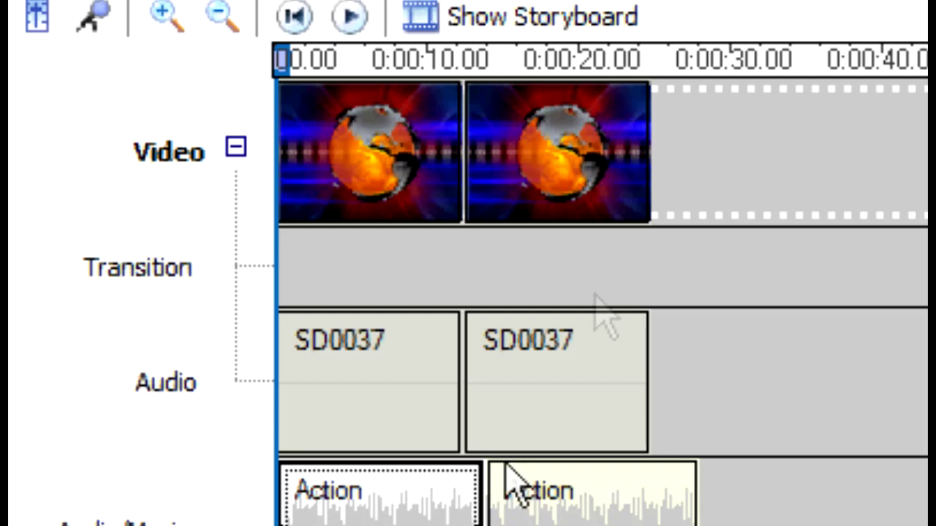
{"action": "left_click_drag", "start_coordinate": [694, 502], "coordinate": [666, 499]}
{"action": "left_click_drag", "start_coordinate": [653, 495], "coordinate": [647, 496]}
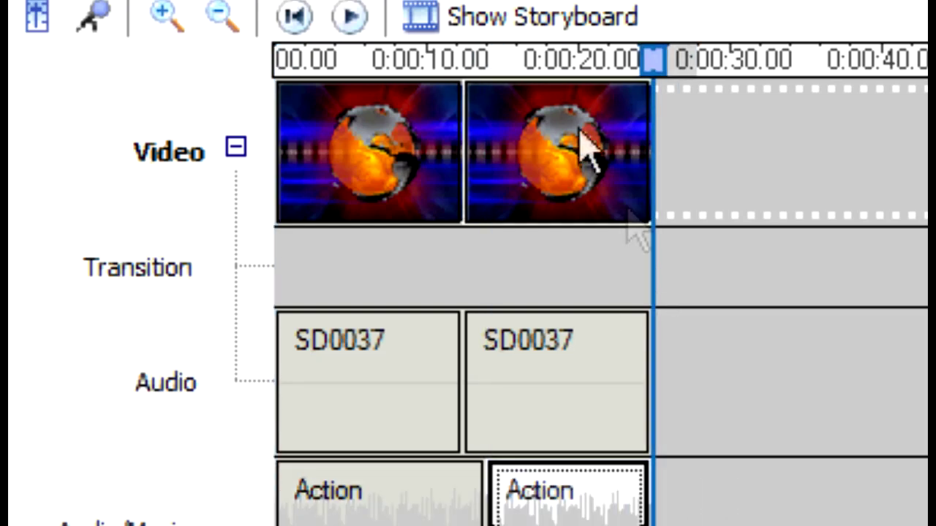
{"action": "left_click", "coordinate": [587, 150]}
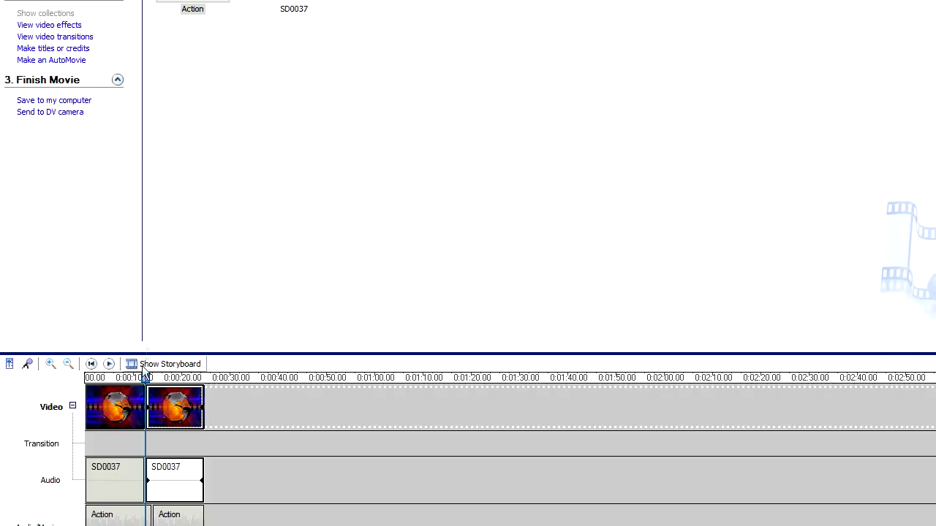
{"action": "left_click", "coordinate": [114, 409]}
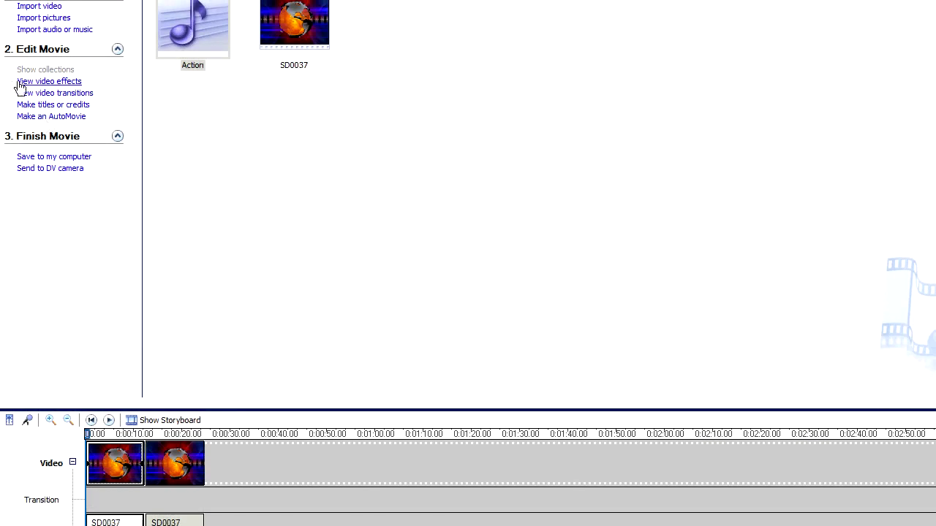
Start a title overlay on the selected clip and type 'In'
{"action": "left_click", "coordinate": [35, 109]}
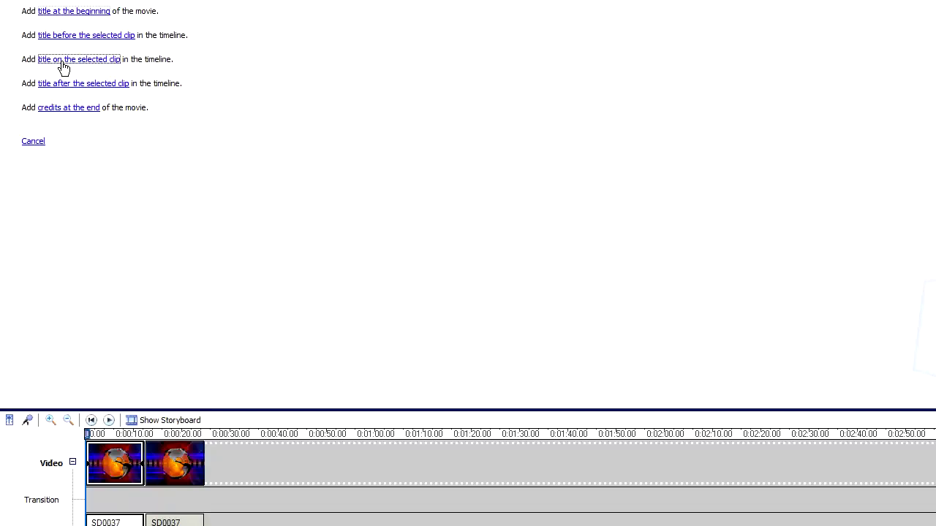
{"action": "left_click", "coordinate": [63, 60]}
{"action": "type", "text": "In"}
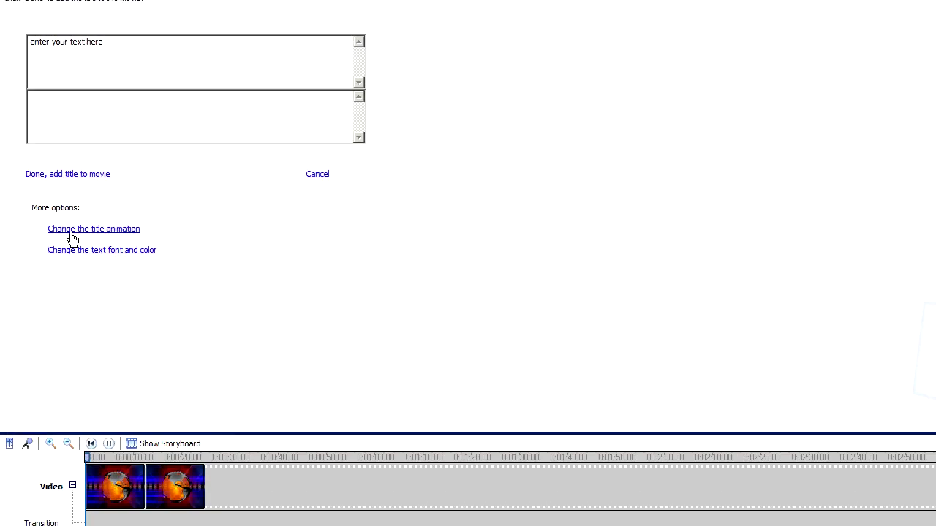
Choose the Mirror title animation, adjust the text transparency, and add the title to the movie
{"action": "left_click", "coordinate": [73, 232]}
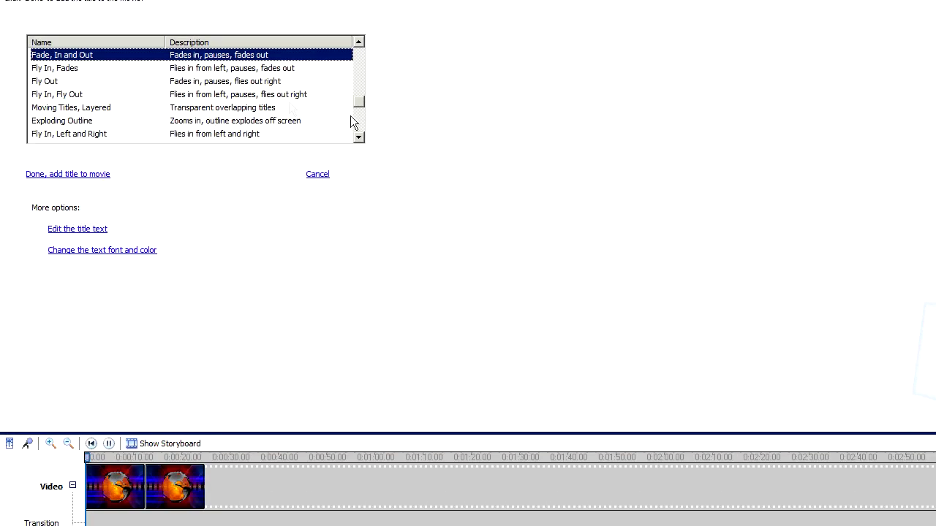
{"action": "scroll", "coordinate": [251, 87], "scroll_direction": "up", "scroll_amount": 2}
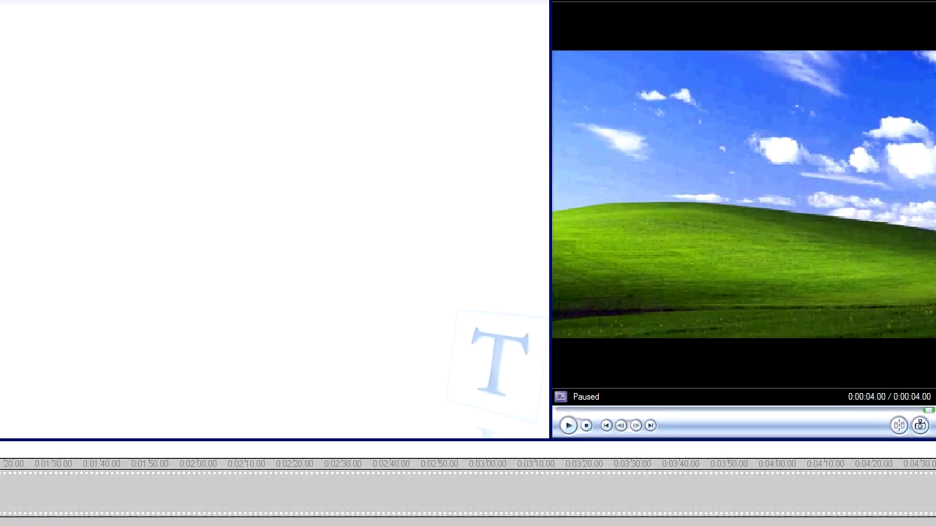
{"action": "key", "text": "Down"}
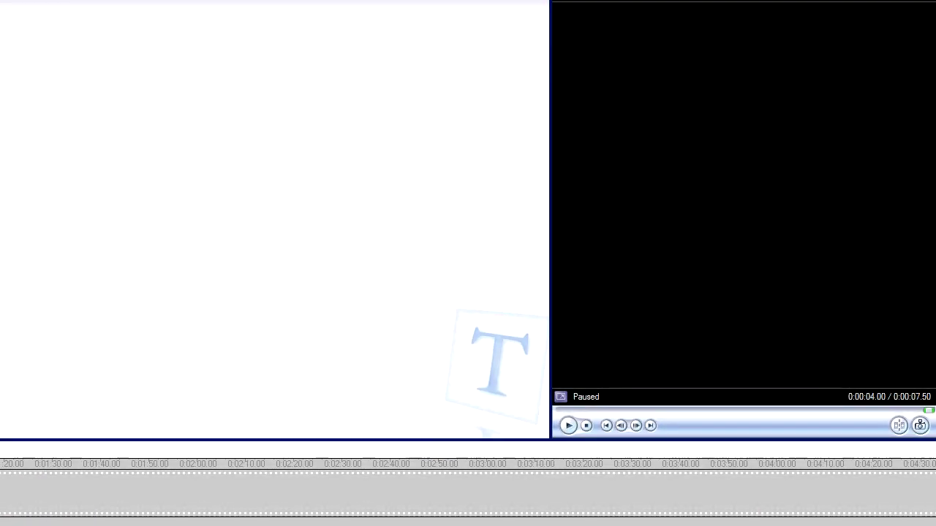
{"action": "key", "text": "Down"}
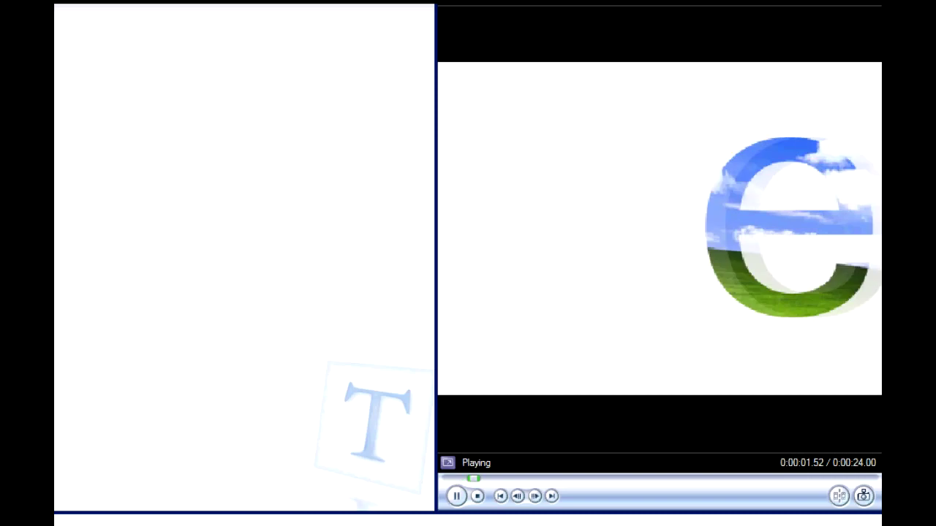
{"action": "key", "text": "Down"}
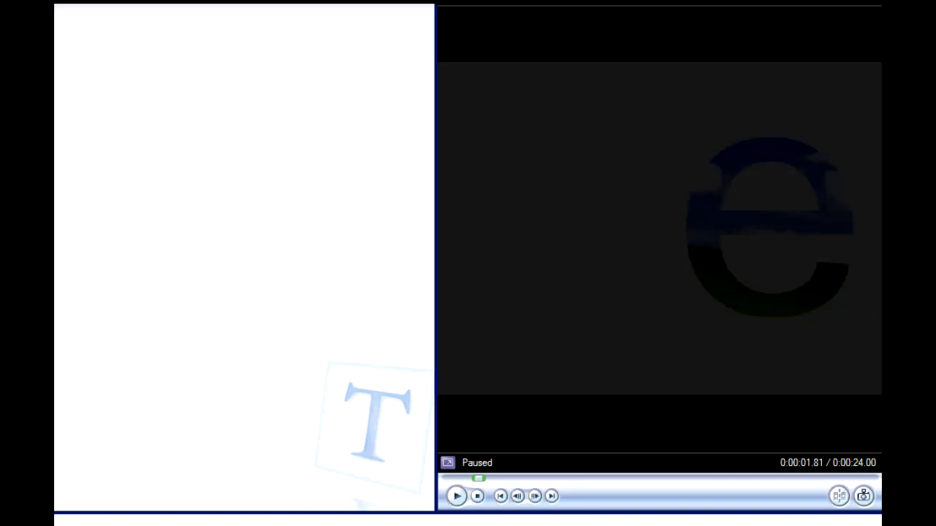
{"action": "key", "text": "Down"}
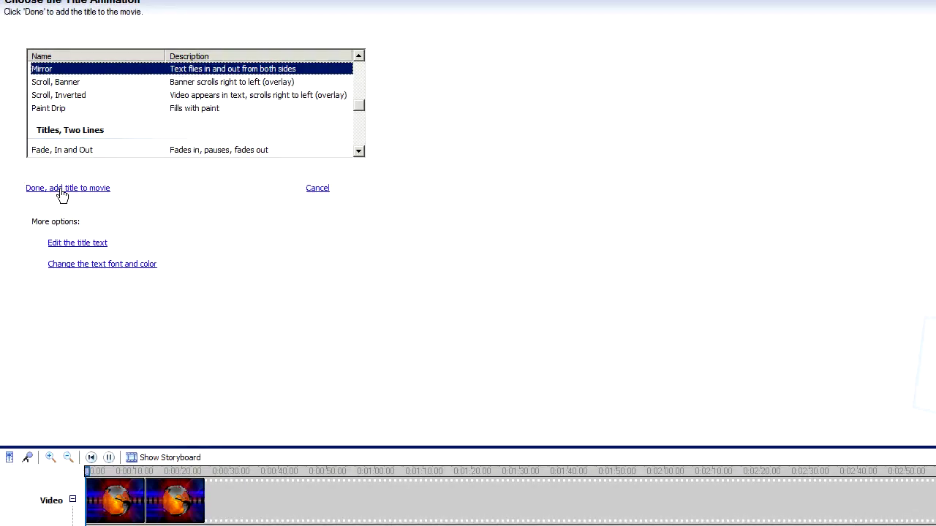
{"action": "left_click", "coordinate": [102, 265]}
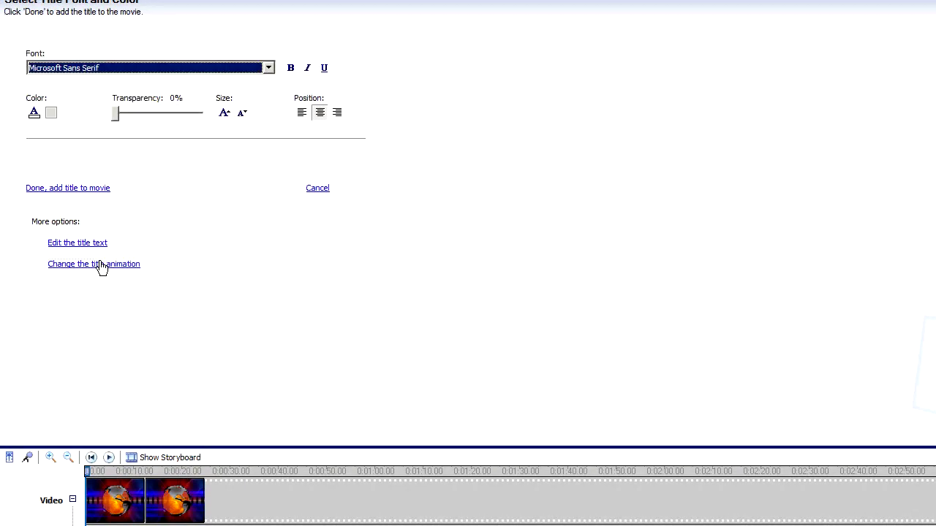
{"action": "left_click_drag", "start_coordinate": [123, 118], "coordinate": [135, 118]}
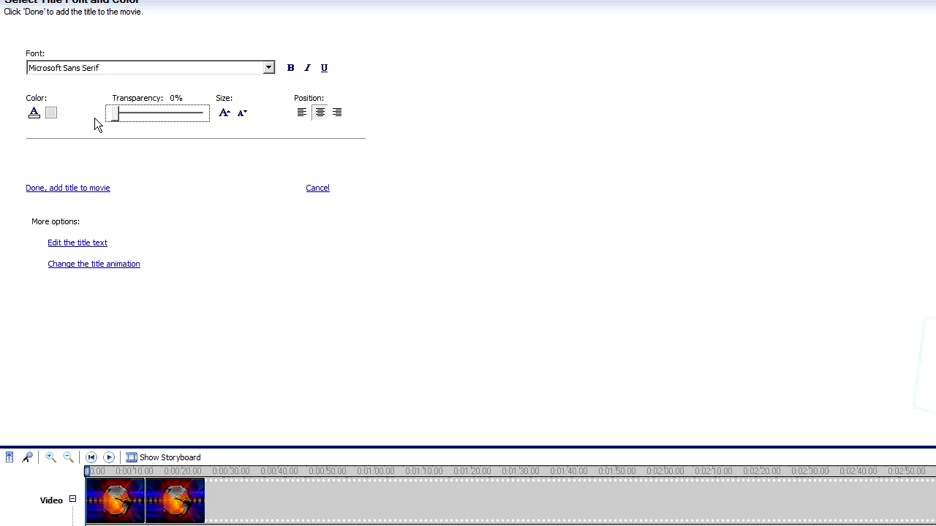
{"action": "left_click", "coordinate": [98, 188]}
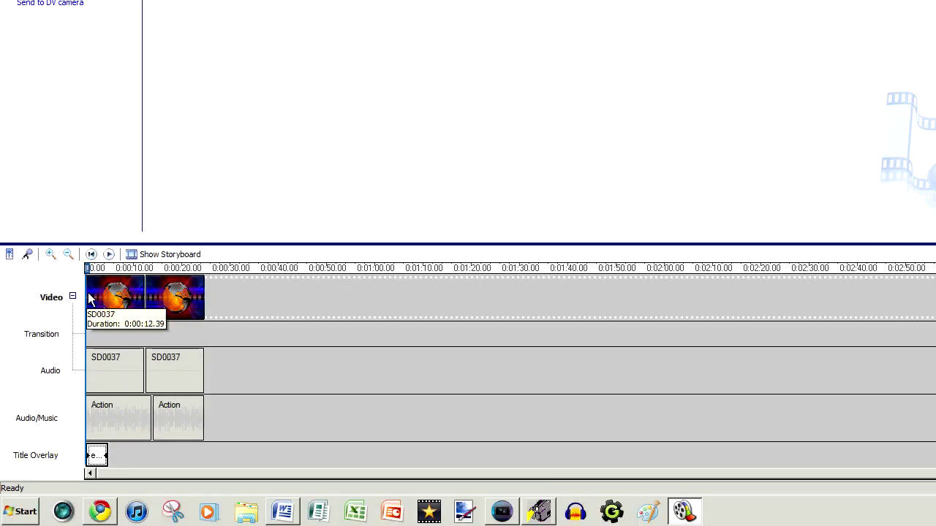
Preview the movie, then stretch the title overlay clip from about 6.6 to 8.8 seconds
{"action": "left_click", "coordinate": [89, 298]}
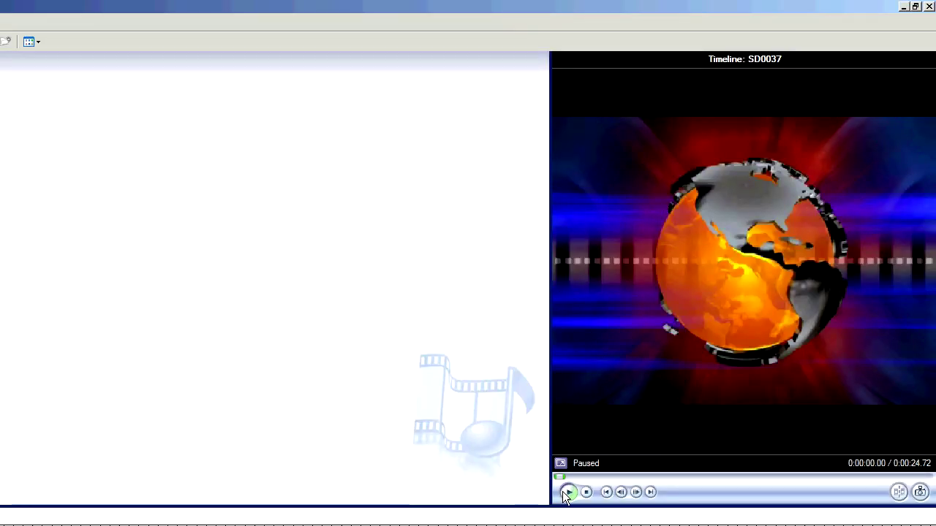
{"action": "left_click", "coordinate": [568, 493]}
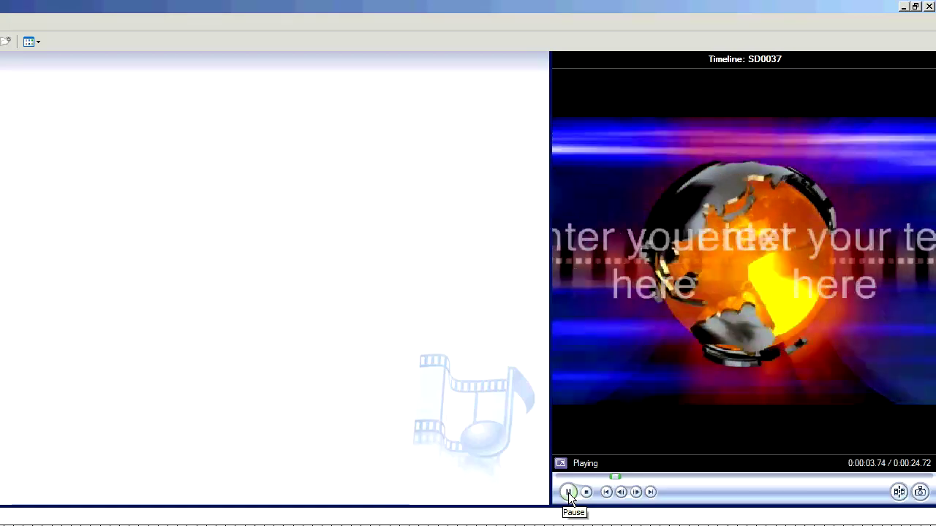
{"action": "left_click", "coordinate": [567, 493]}
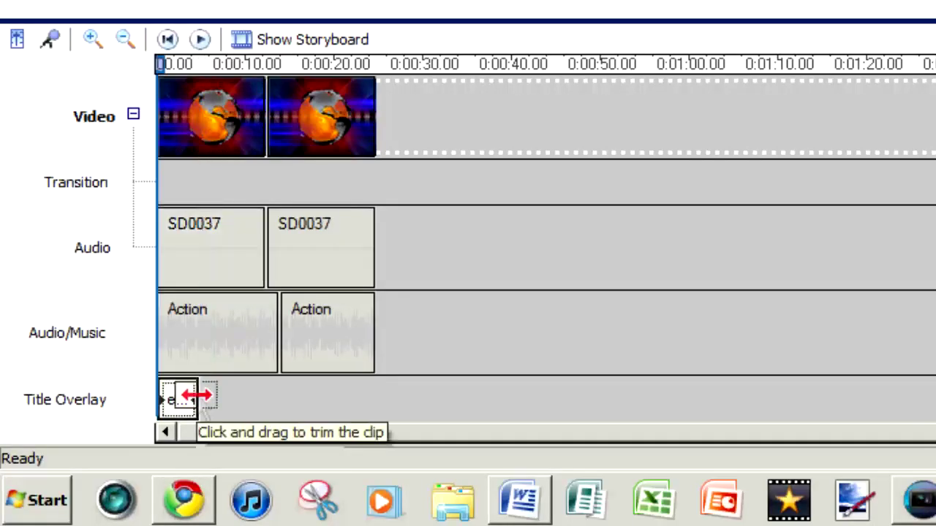
{"action": "left_click_drag", "start_coordinate": [196, 395], "coordinate": [231, 395]}
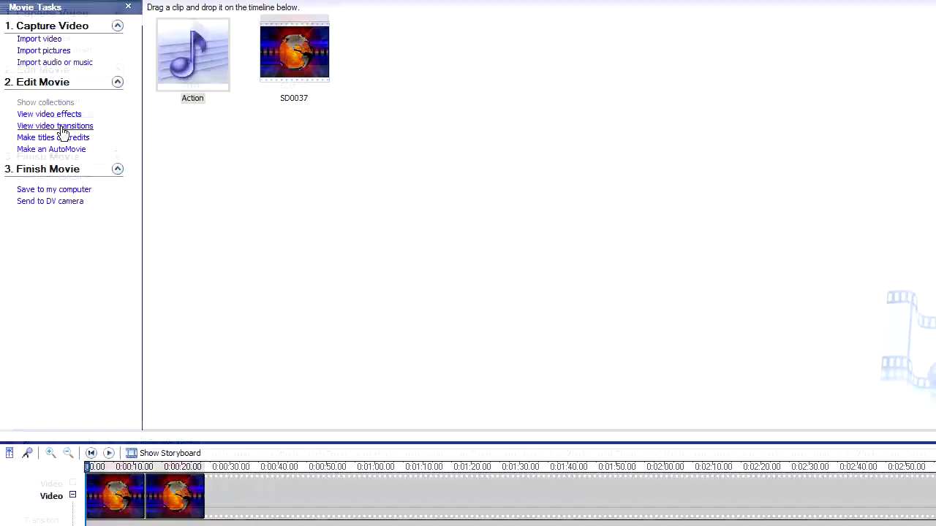
Drag the Film Age, Oldest effect from the Video Effects gallery onto the second globe clip
{"action": "left_click", "coordinate": [77, 115]}
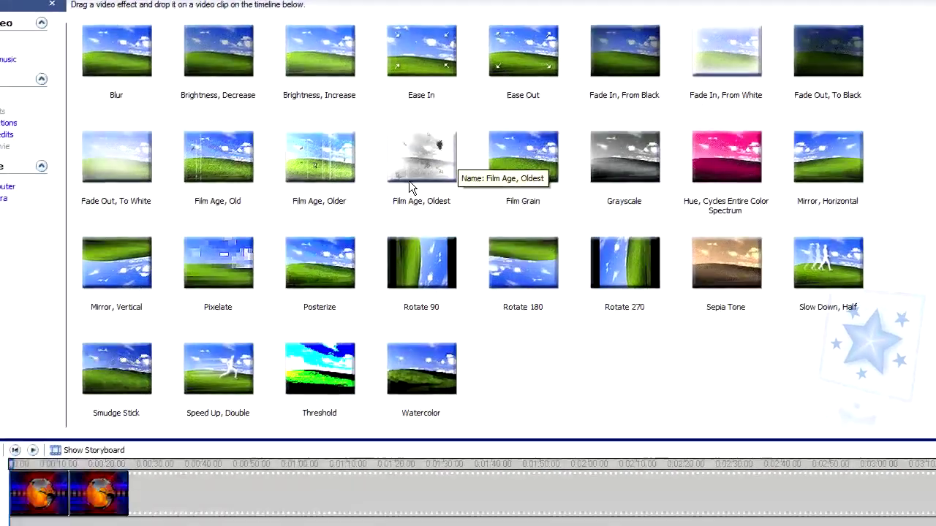
{"action": "left_click", "coordinate": [406, 189]}
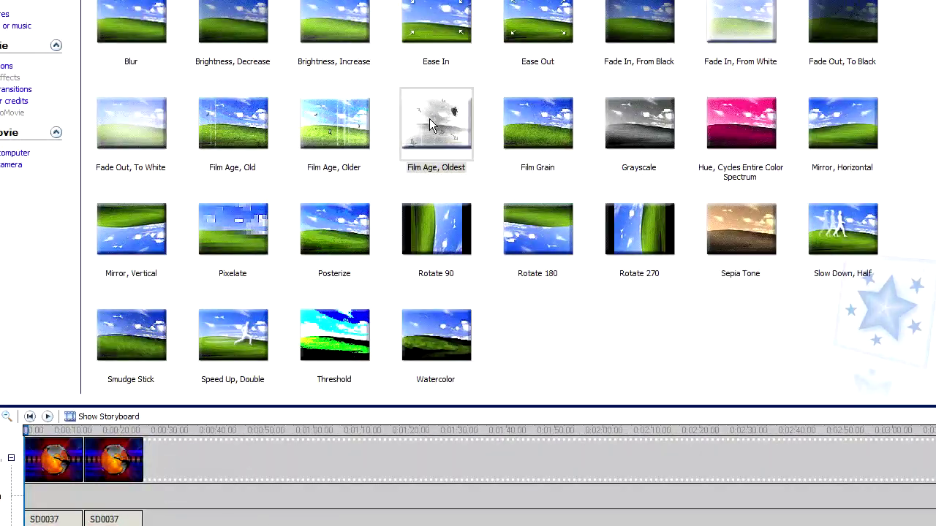
{"action": "left_click_drag", "start_coordinate": [432, 126], "coordinate": [132, 471]}
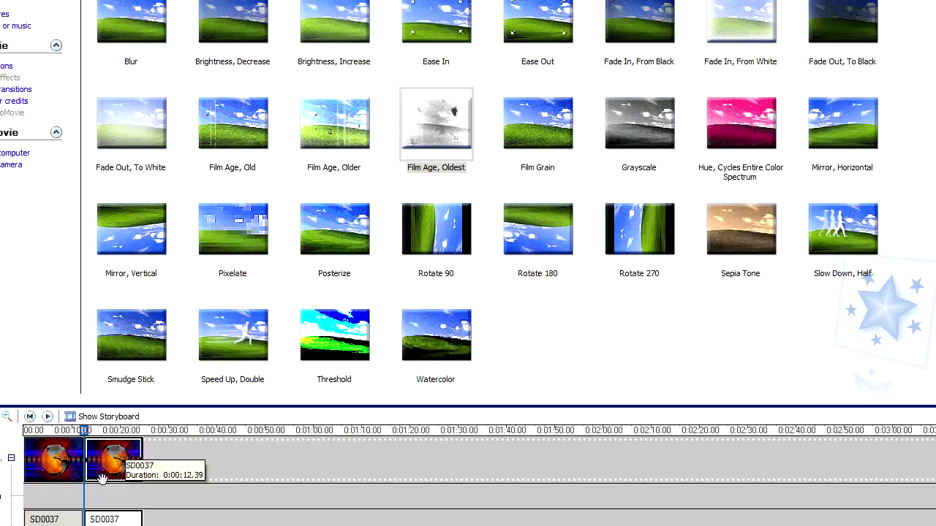
{"action": "left_click", "coordinate": [67, 462]}
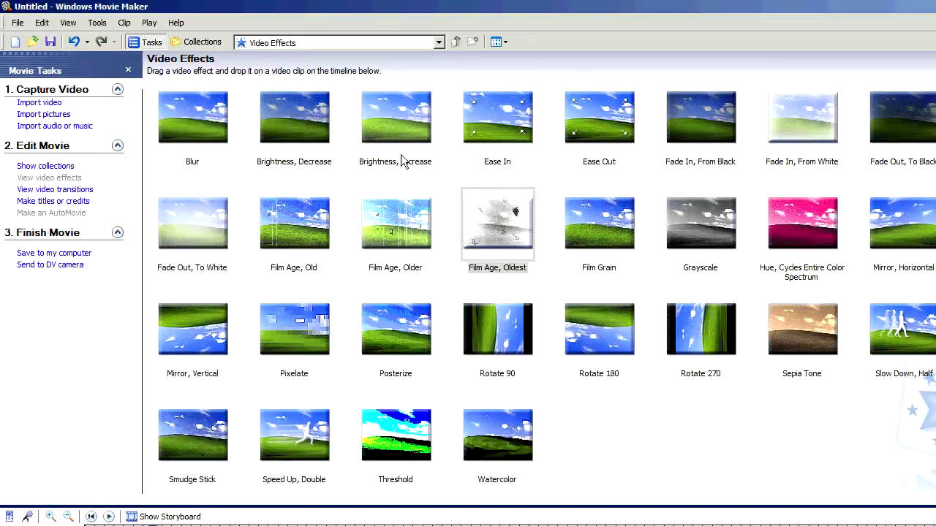
Start saving the project as a movie file named 'Test into' on this computer
{"action": "left_click", "coordinate": [17, 22]}
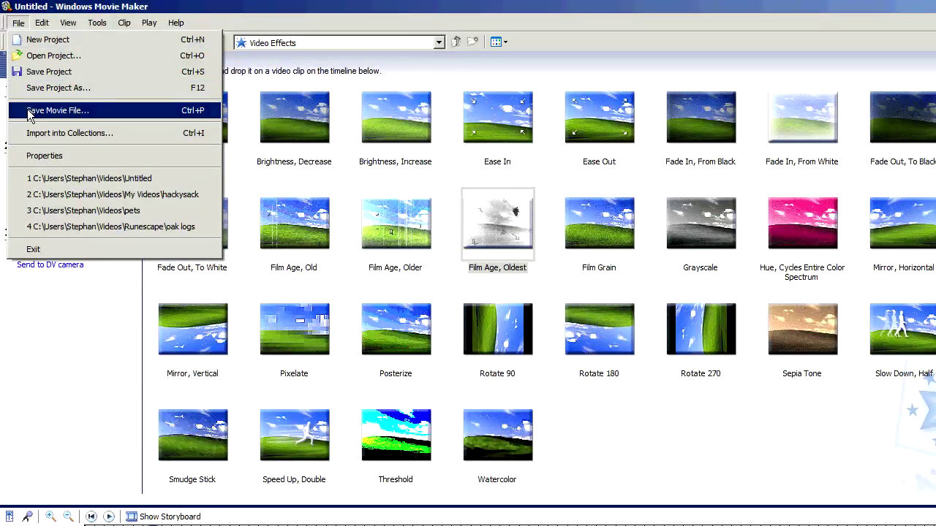
{"action": "left_click", "coordinate": [57, 111]}
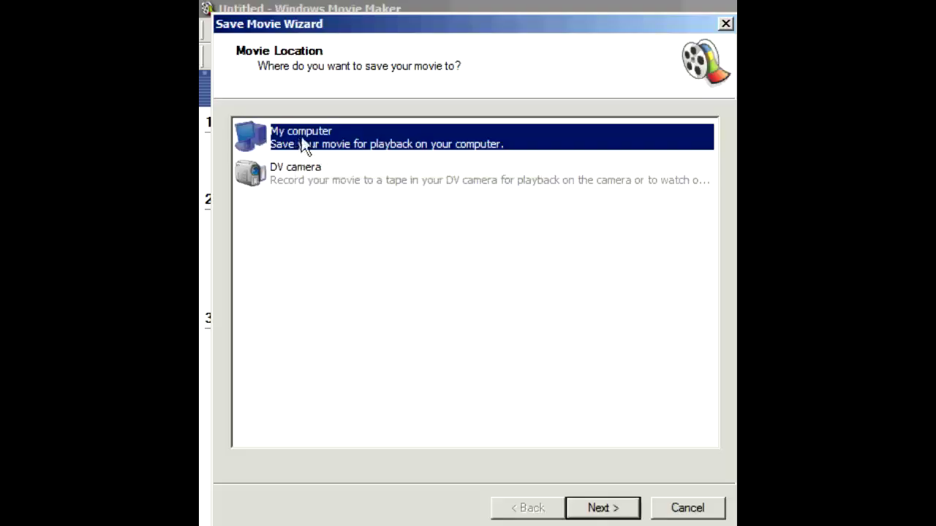
{"action": "left_click", "coordinate": [587, 508]}
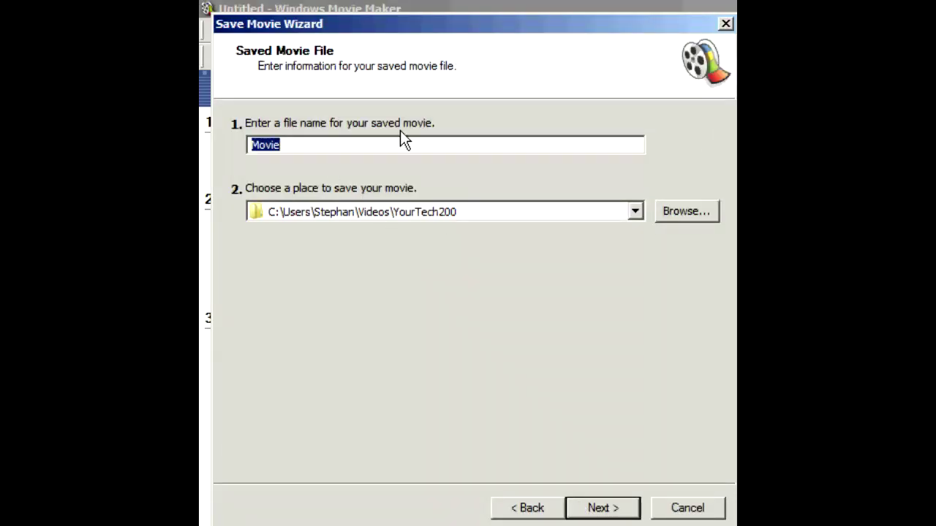
{"action": "type", "text": "Tw"}
{"action": "left_click", "coordinate": [601, 509]}
Accept the default movie settings, finish saving, and play the movie, then close Windows Media Player
{"action": "left_click", "coordinate": [594, 513]}
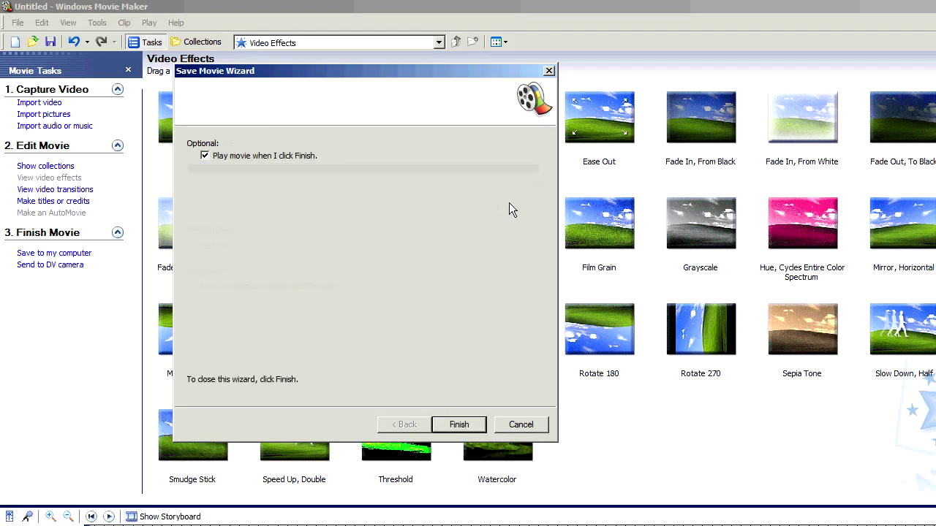
{"action": "left_click", "coordinate": [461, 427]}
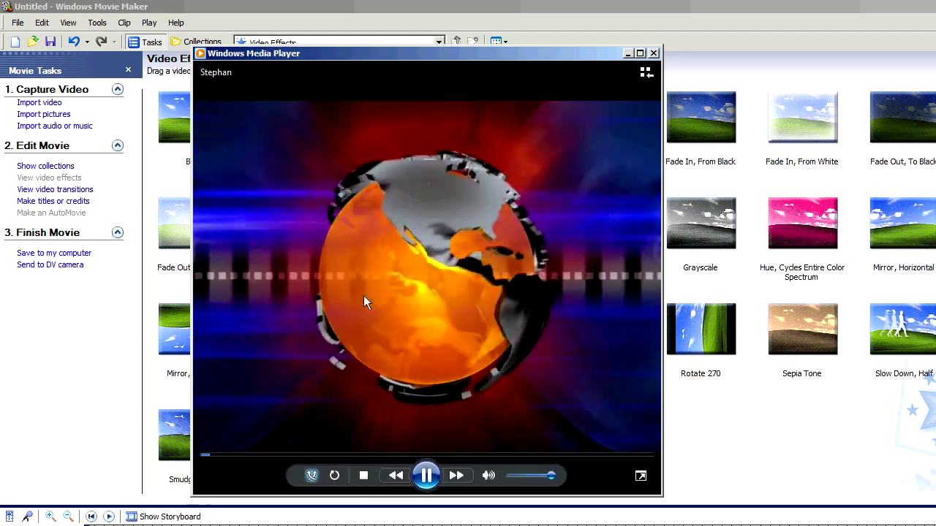
{"action": "left_click", "coordinate": [426, 476]}
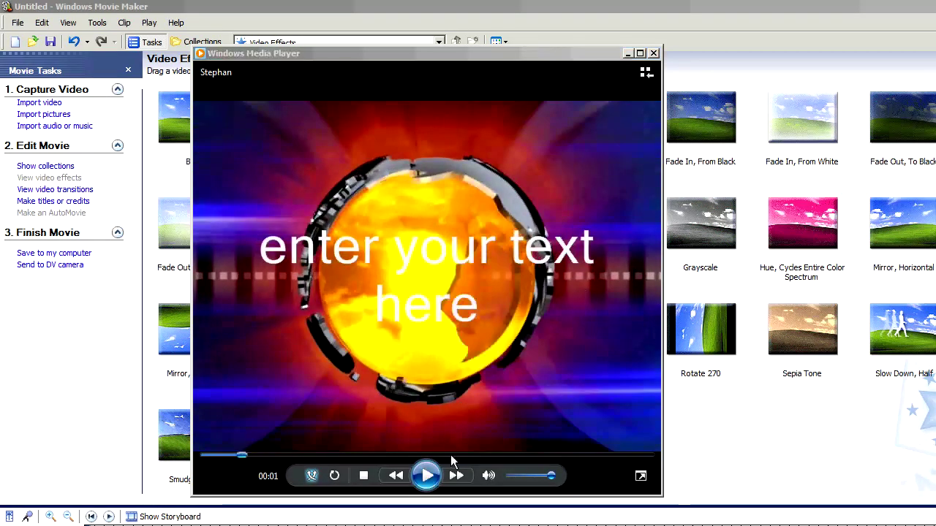